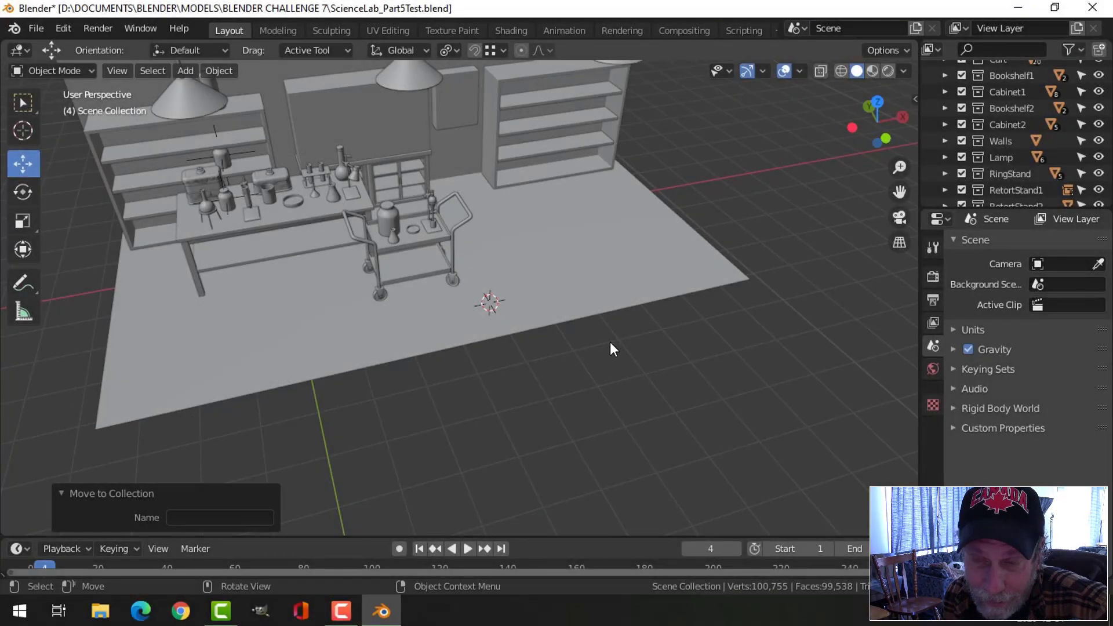
- Orbit and pan around the lab scene, then switch to the top view and zoom out
middle_drag(615, 337, 625, 320)
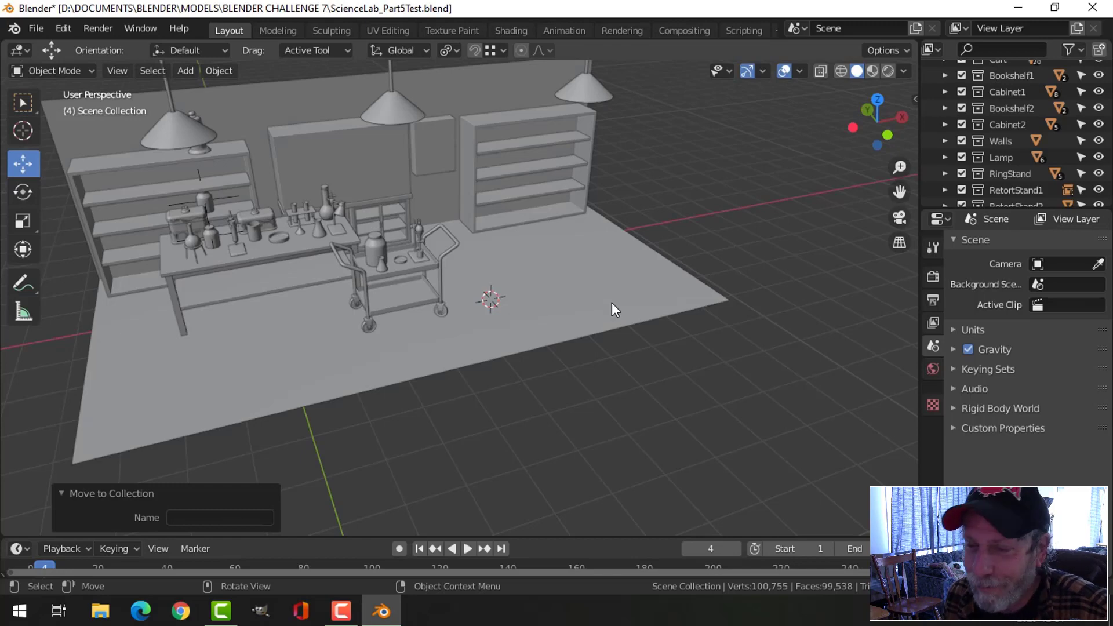
shift+middle_drag(613, 295, 621, 307)
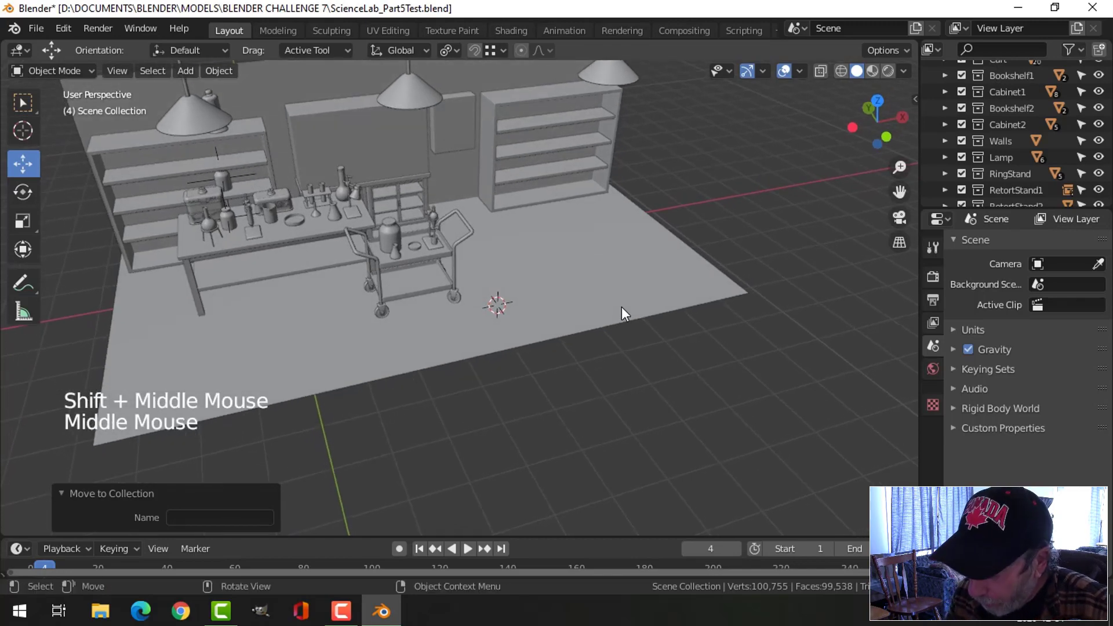
key(KP_7)
scroll(621, 308, down, 3)
- Add a circle mesh with 5 vertices, forming a pentagon
key(shift+a)
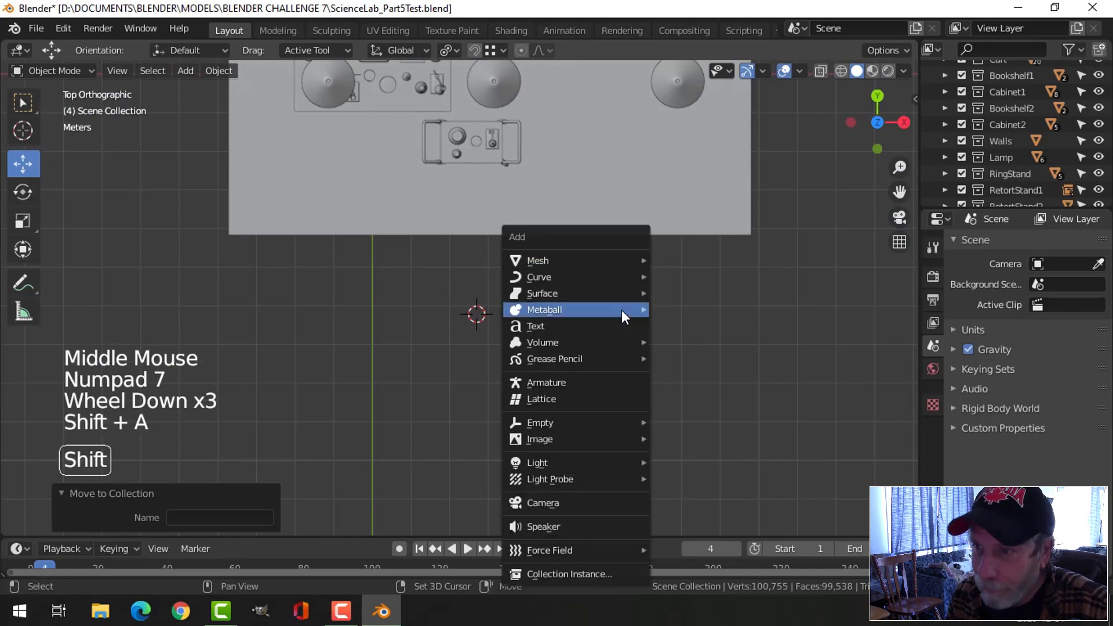
mouse_move(620, 260)
click(685, 295)
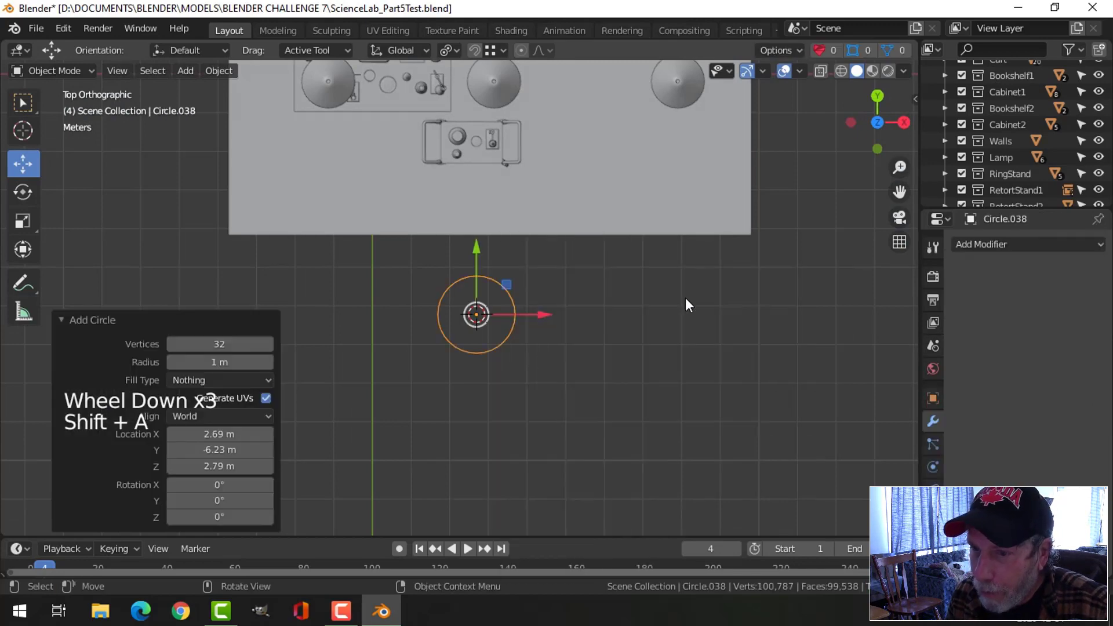
click(248, 345)
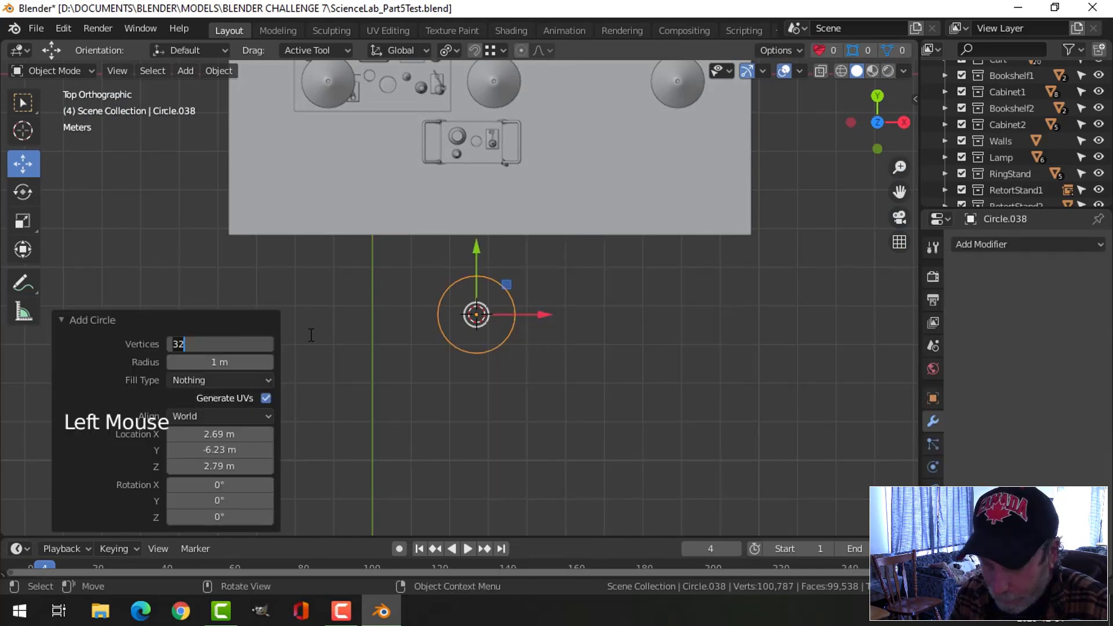
text(5)
key(Return)
scroll(609, 326, up, 3)
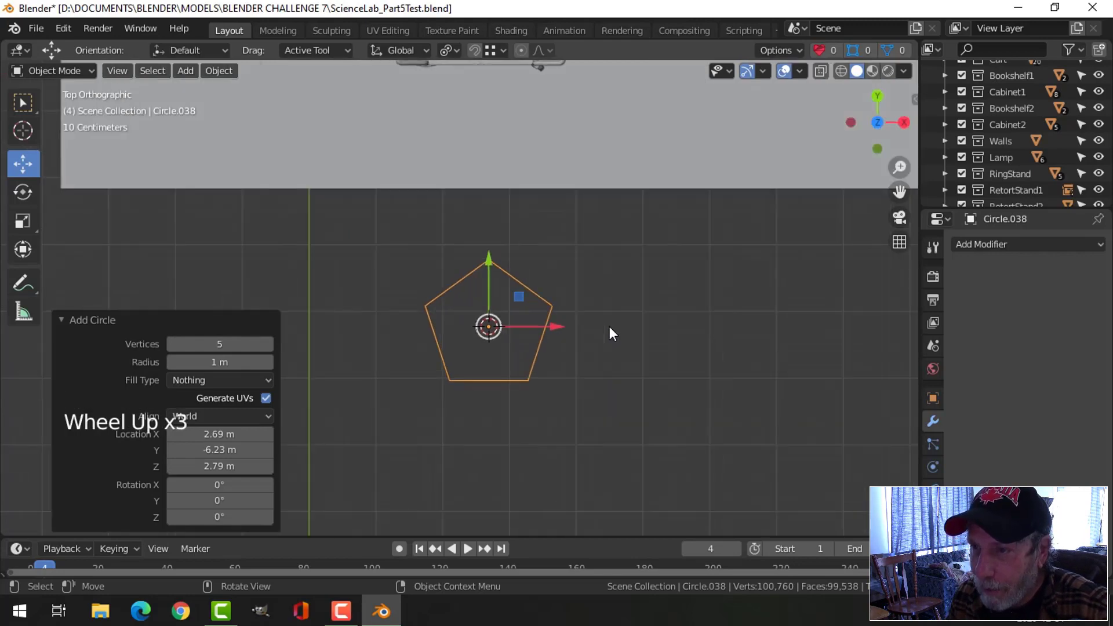
- Enter Edit Mode on the pentagon with vertex selection and recentre the view
key(Tab)
scroll(610, 322, up, 2)
key(1)
shift+middle_drag(640, 298, 631, 302)
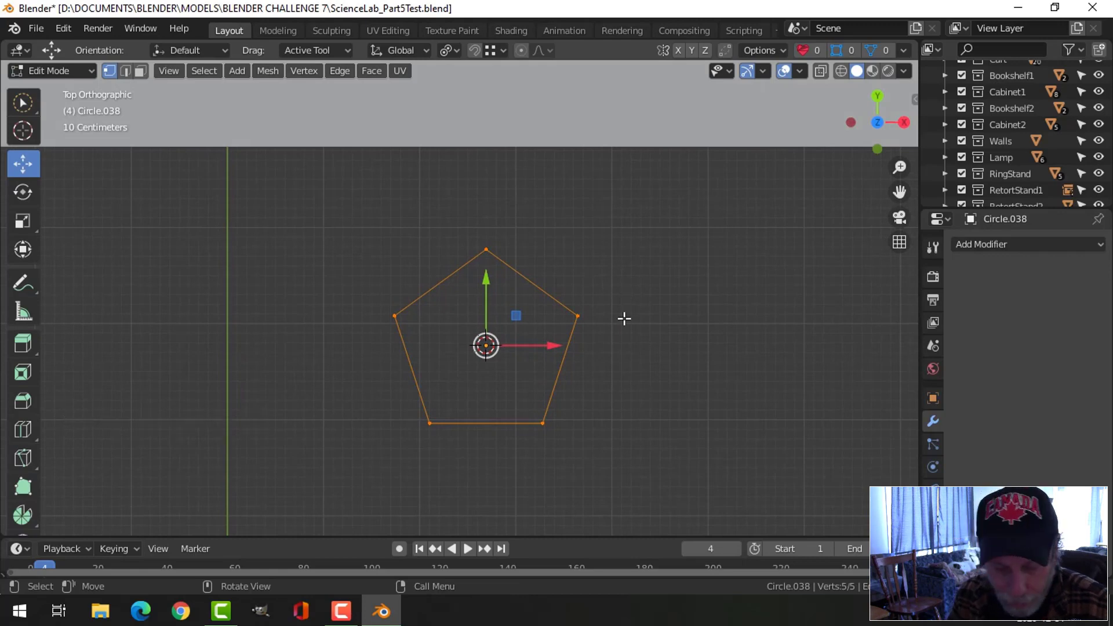
- Bevel the pentagon's corner vertices, then extrude the outline and scale it inward into a ring
key(ctrl+shift+b)
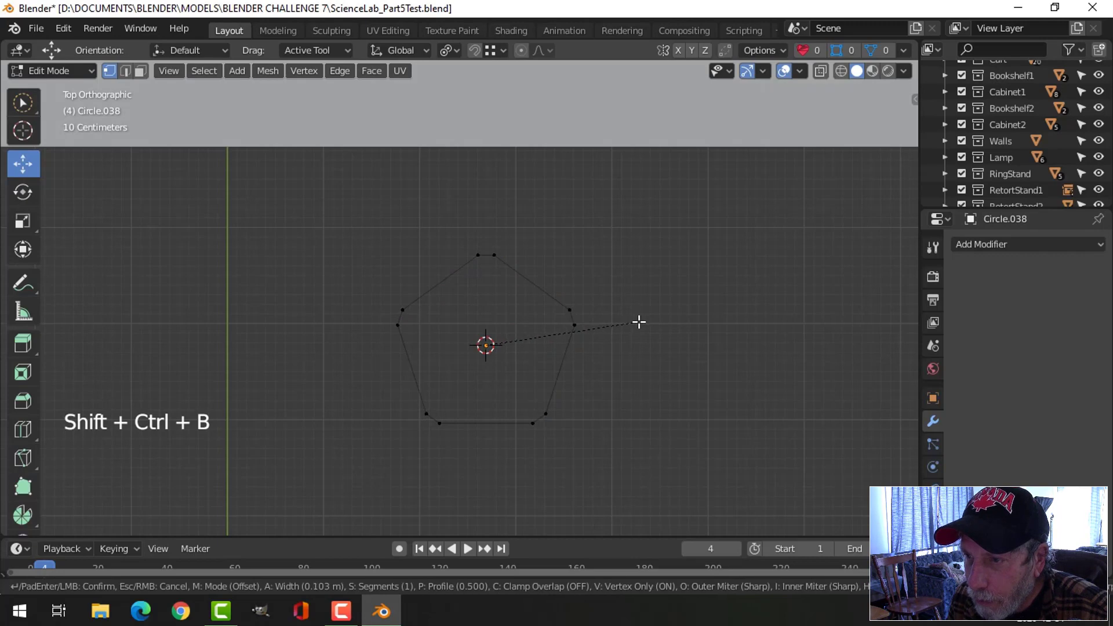
click(639, 321)
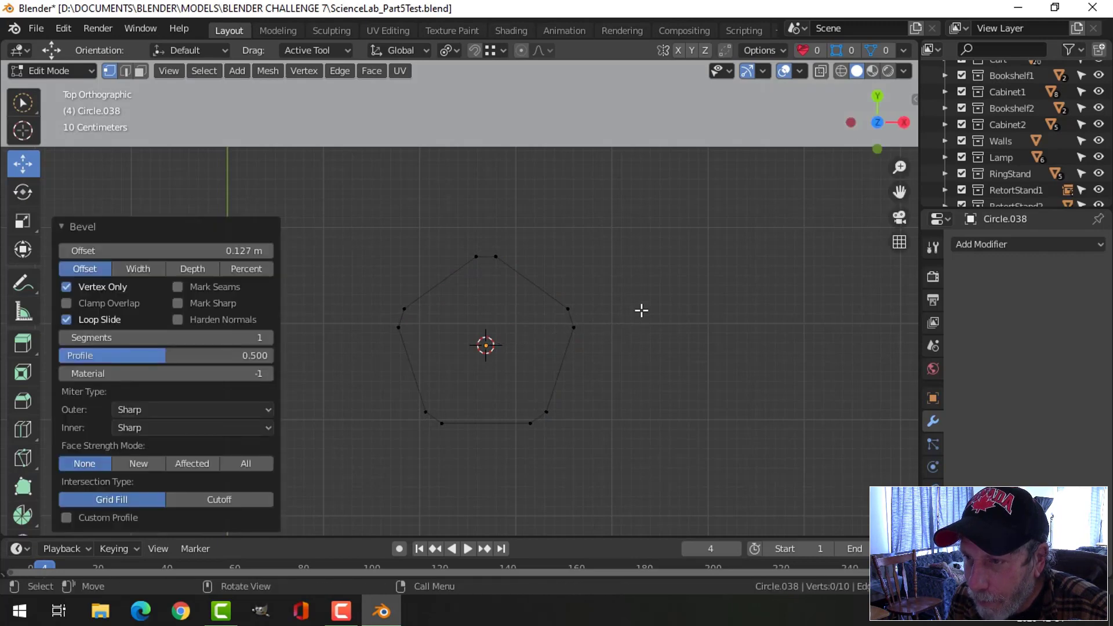
key(a)
key(e)
right_click(647, 281)
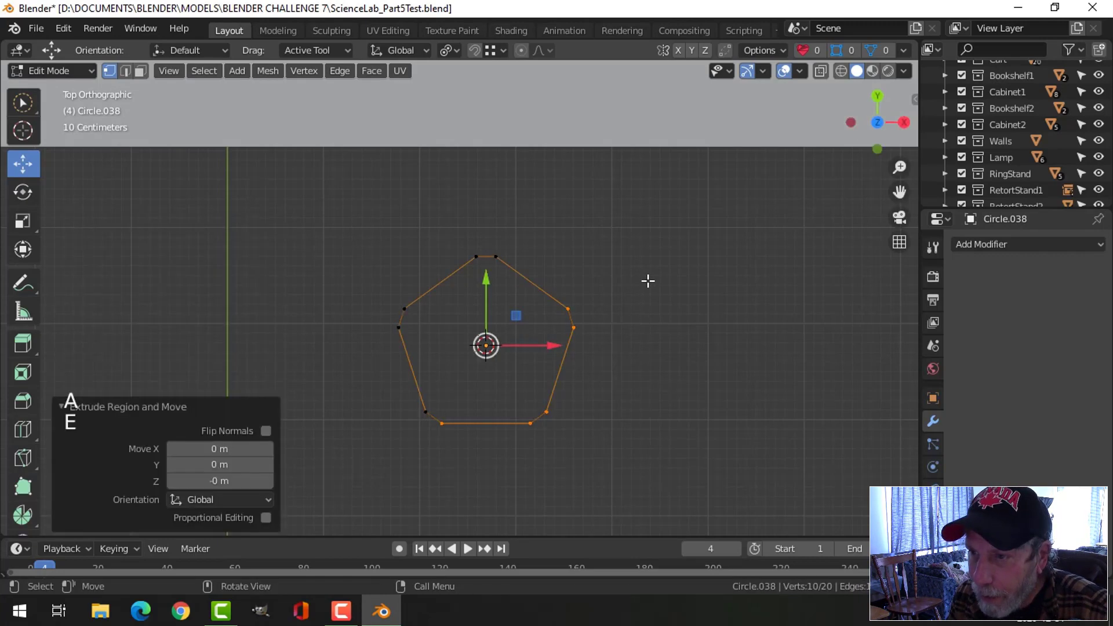
key(s)
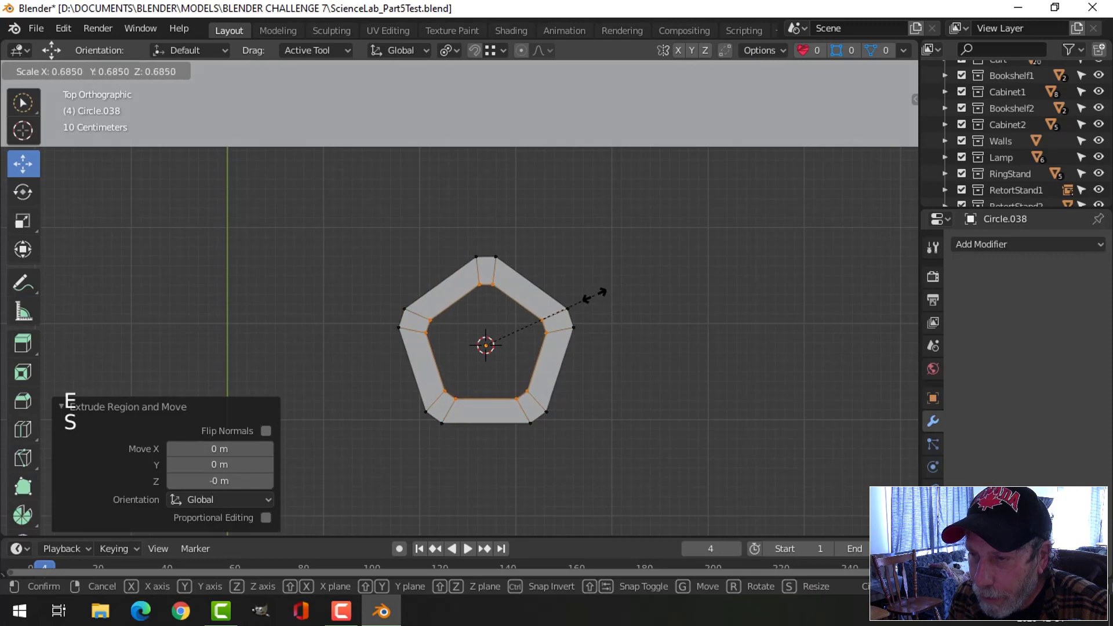
click(594, 296)
key(alt+a)
- Extrude the five outer corner edges and scale them outward by 2.013 into spokes
key(2)
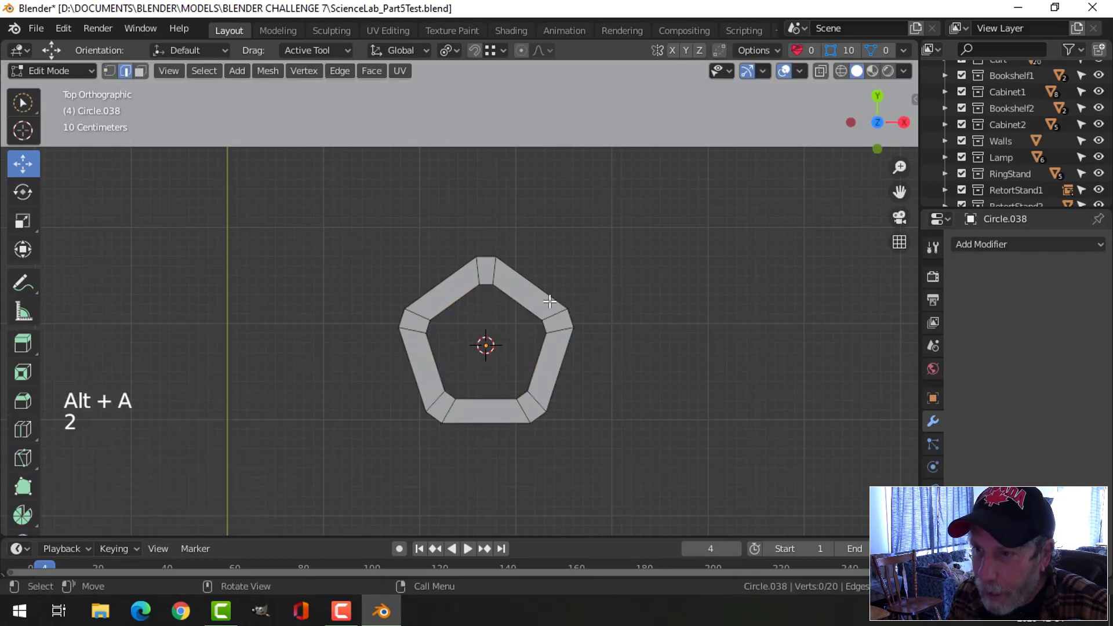
click(486, 259)
shift+click(571, 319)
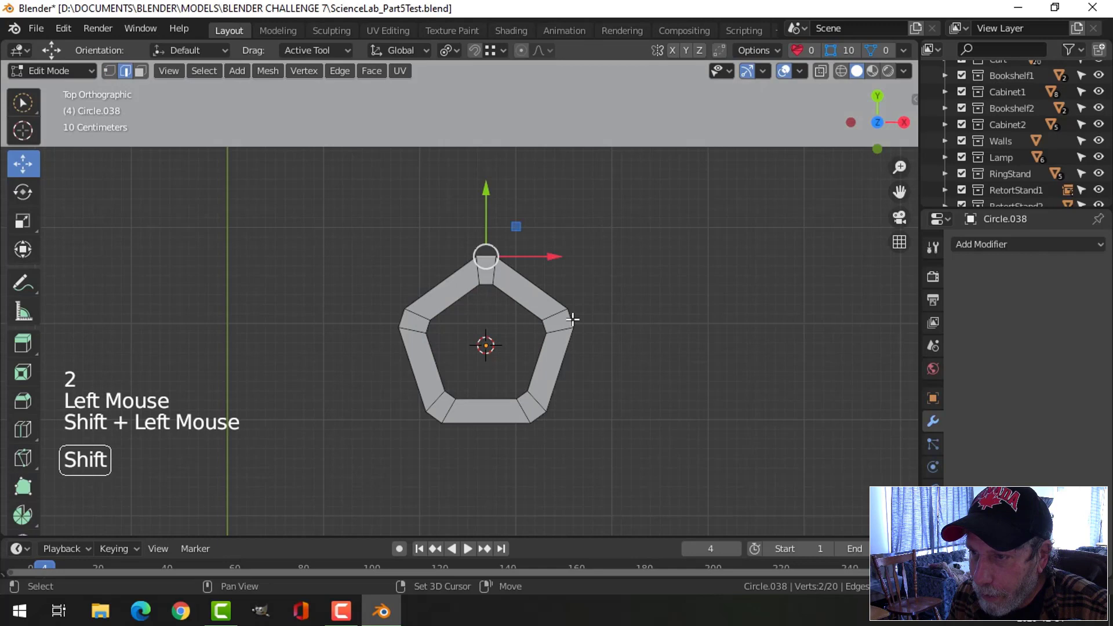
shift+click(542, 418)
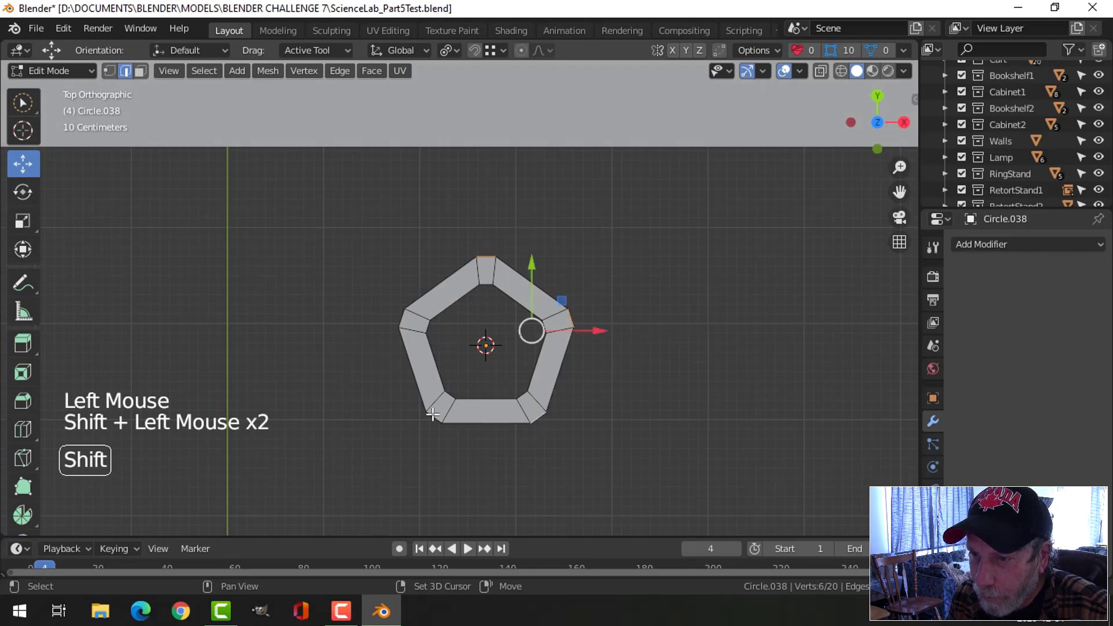
shift+click(402, 316)
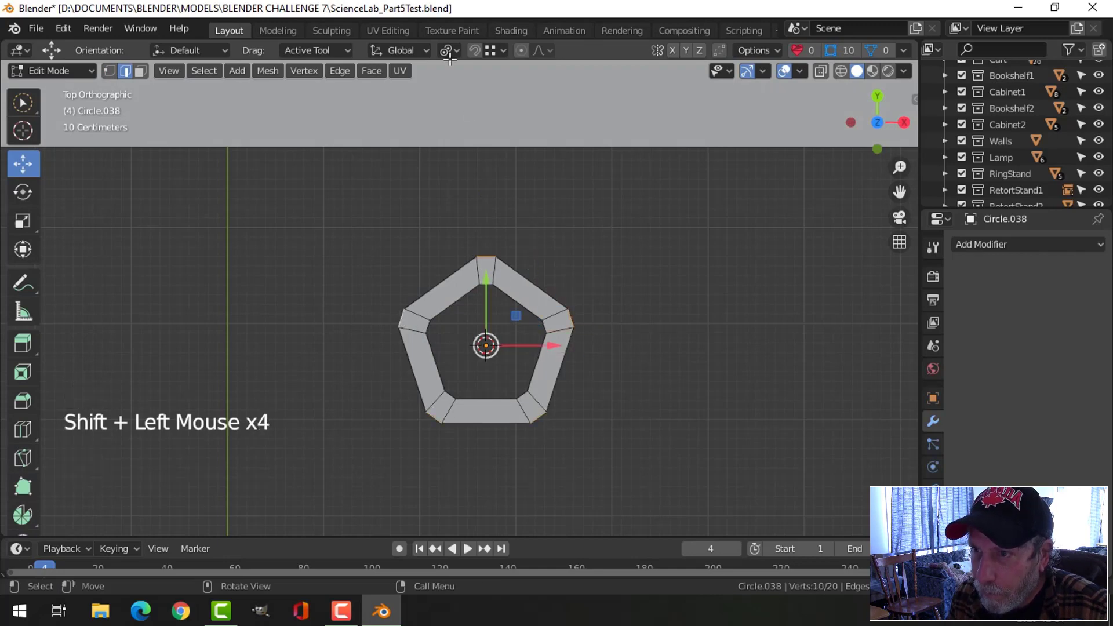
click(448, 41)
click(447, 50)
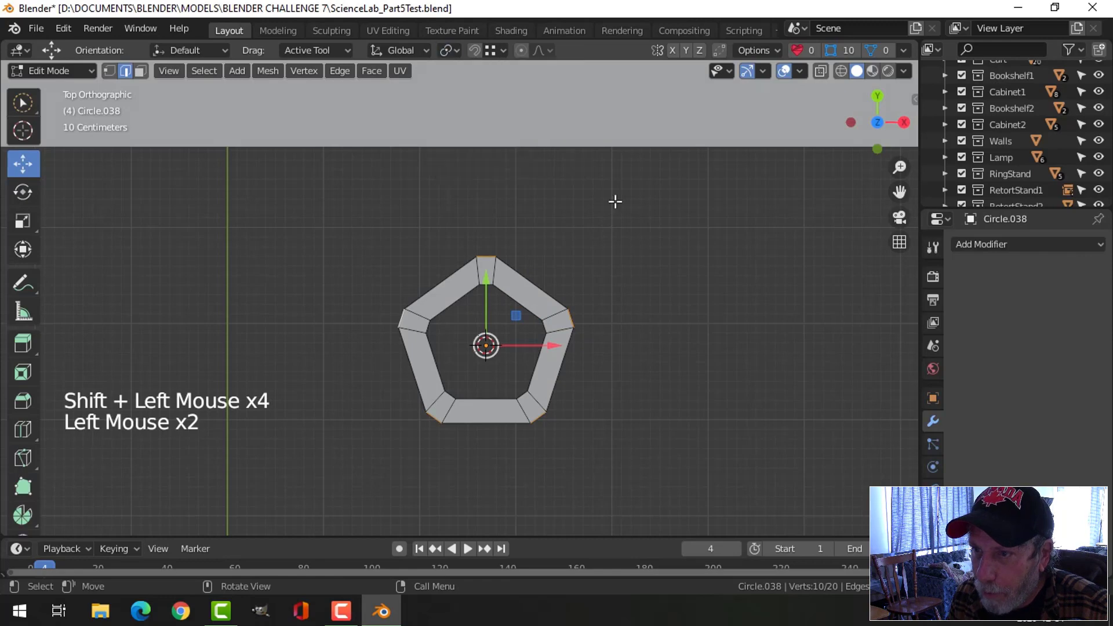
key(e)
key(s)
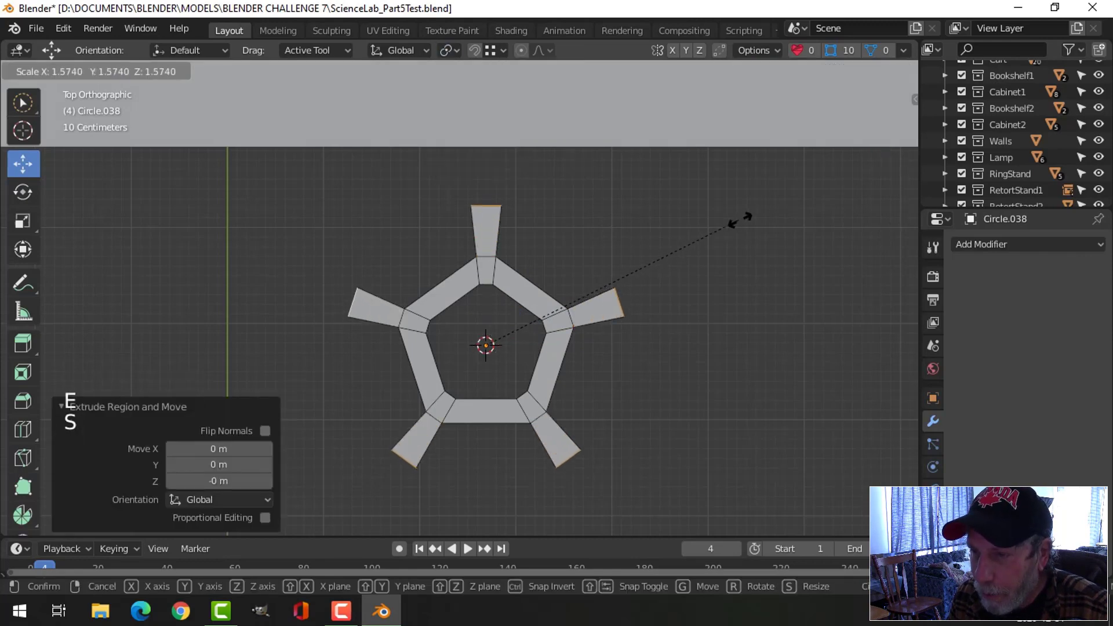
click(802, 172)
- Set the pivot point to Individual Origins and narrow the spoke tips to 0.593
click(460, 49)
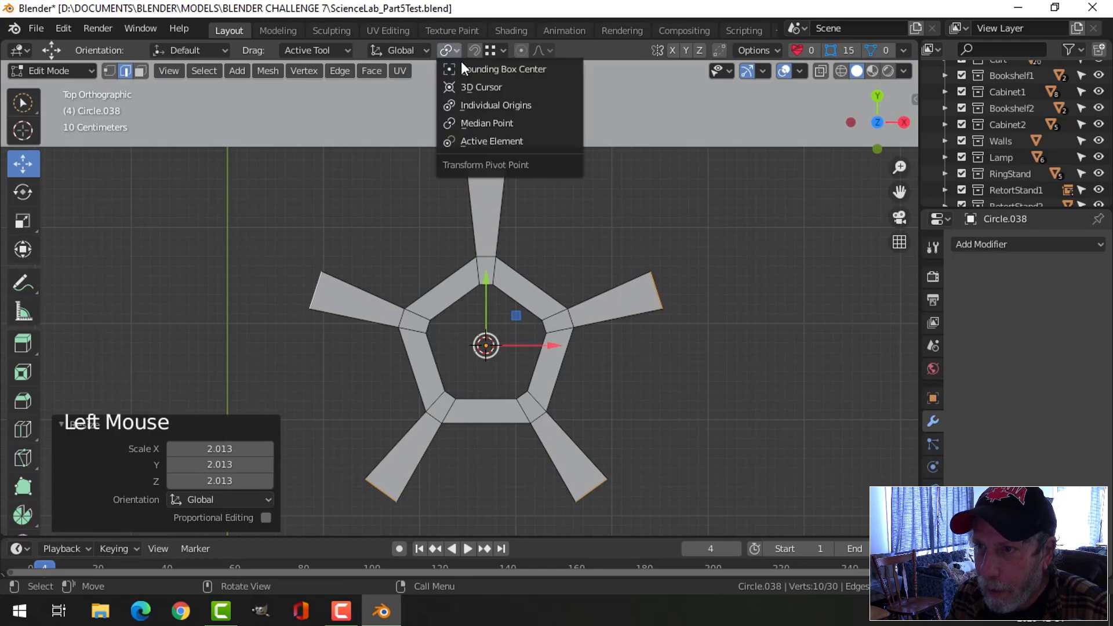
click(477, 108)
key(s)
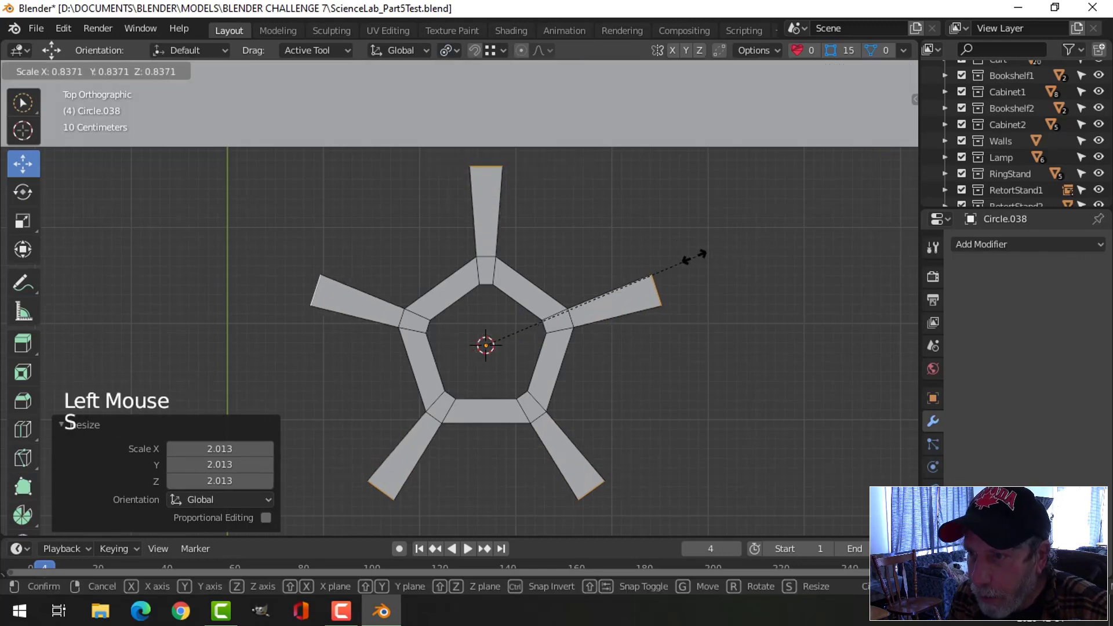
click(621, 257)
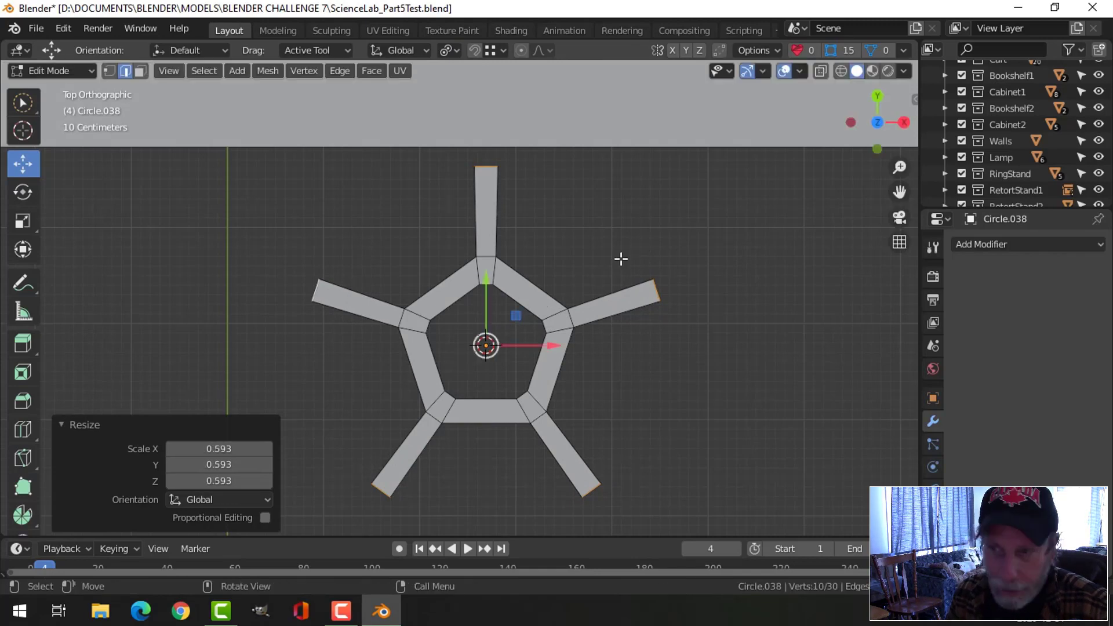
- Join neighbouring spoke tips with edges to close the outer outline
key(1)
key(alt+a)
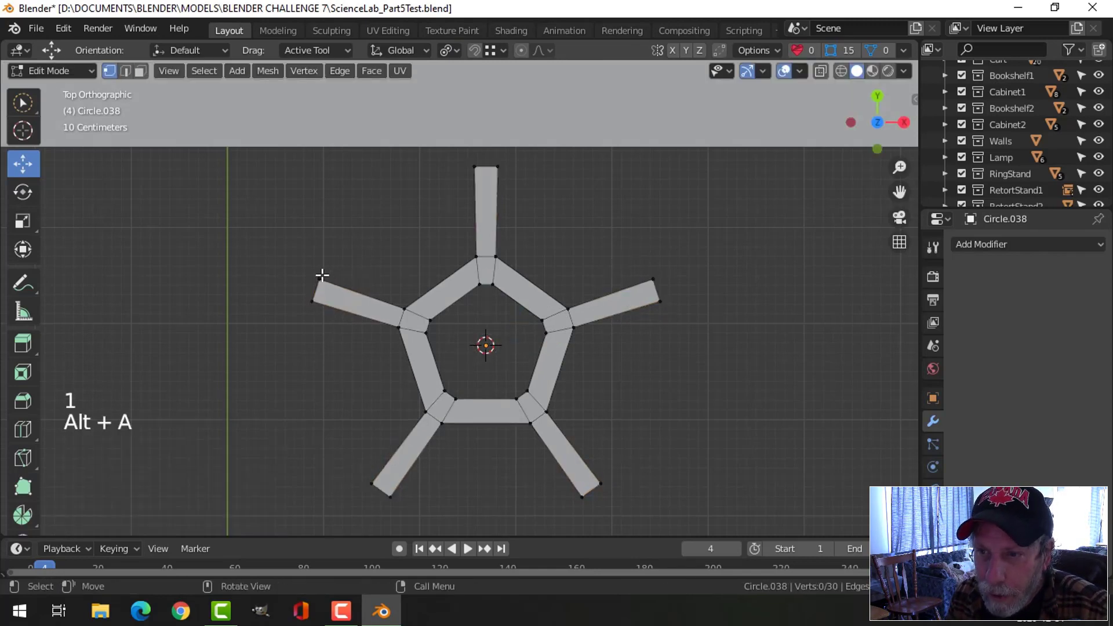
click(320, 279)
shift+click(474, 167)
key(f)
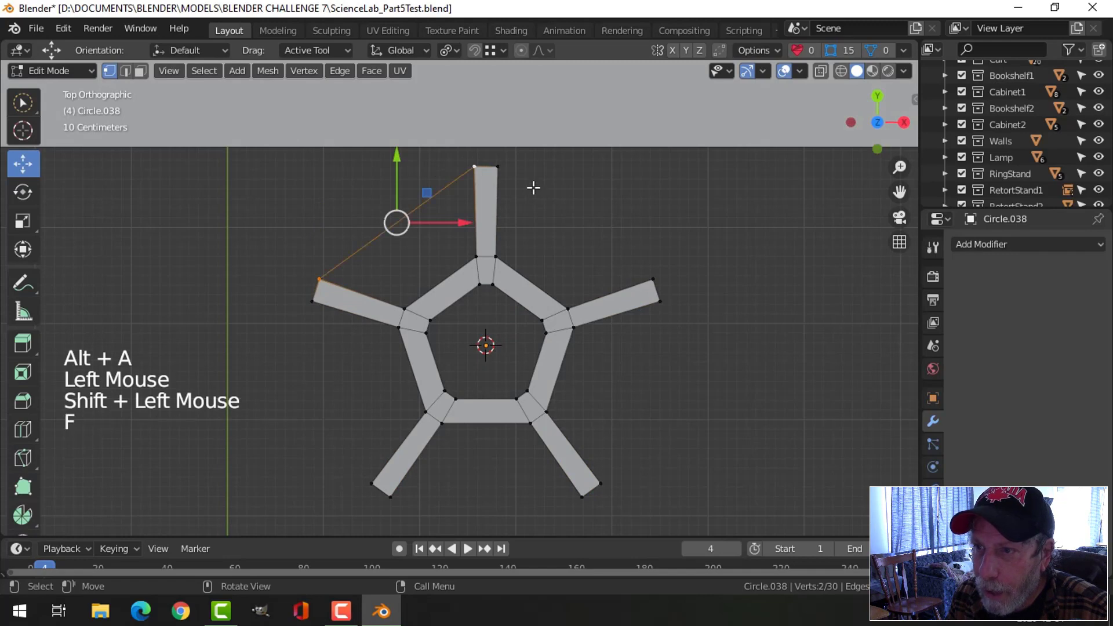
click(499, 167)
shift+click(655, 279)
key(f)
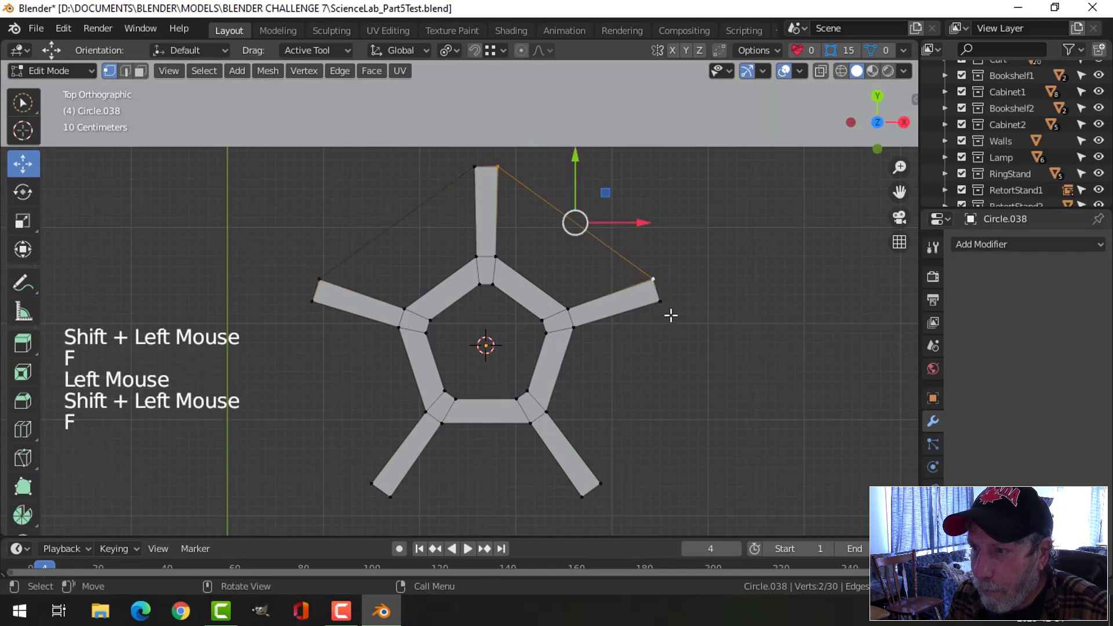
click(664, 303)
shift+click(601, 483)
key(f)
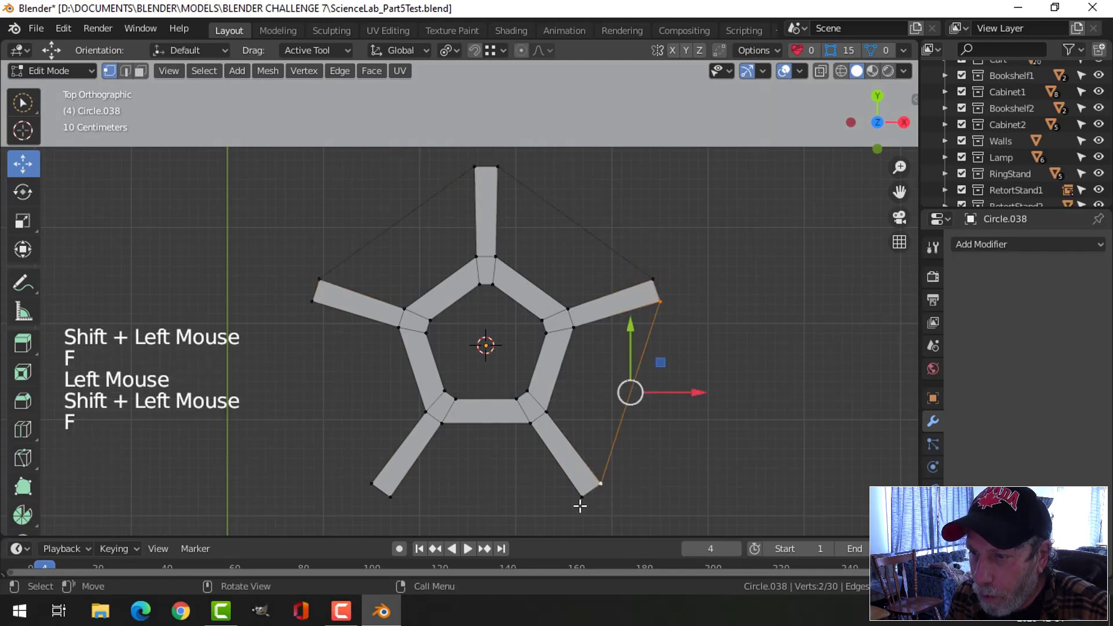
click(581, 496)
shift+click(390, 496)
key(f)
click(371, 484)
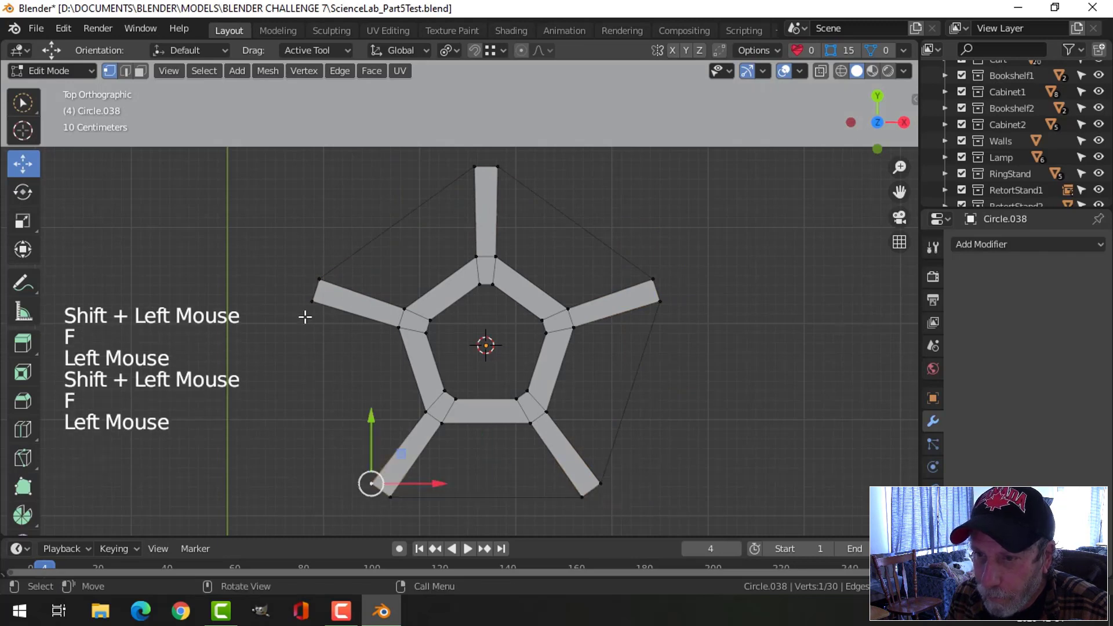
shift+click(312, 301)
key(f)
key(alt+a)
- Fill the five gaps between the outer outline and the inner ring with faces
shift+middle_drag(685, 346, 678, 328)
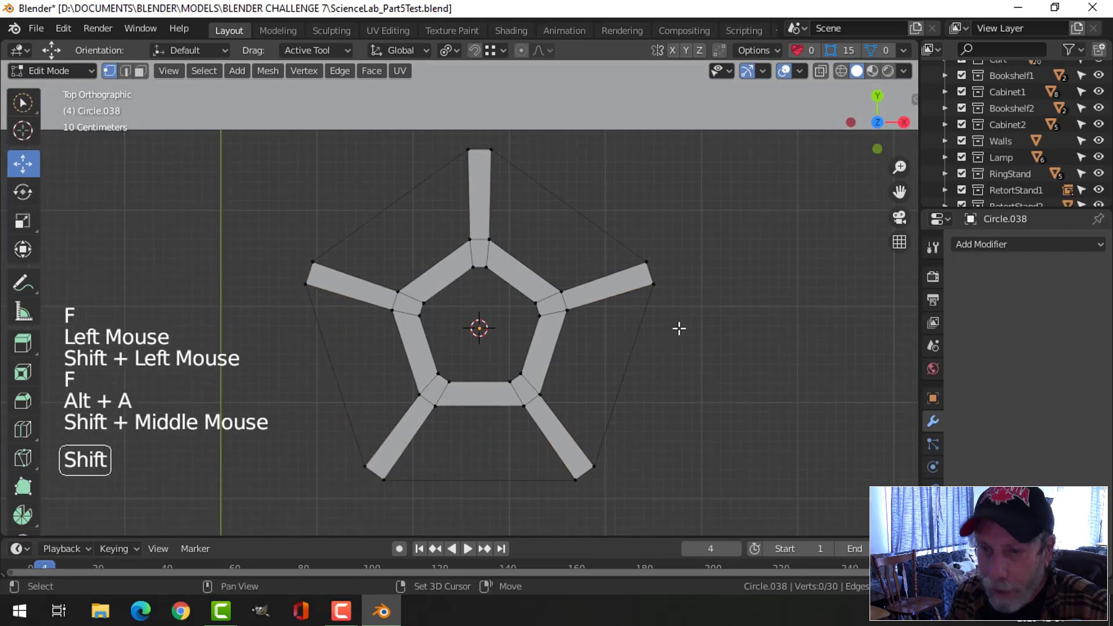
key(2)
click(388, 206)
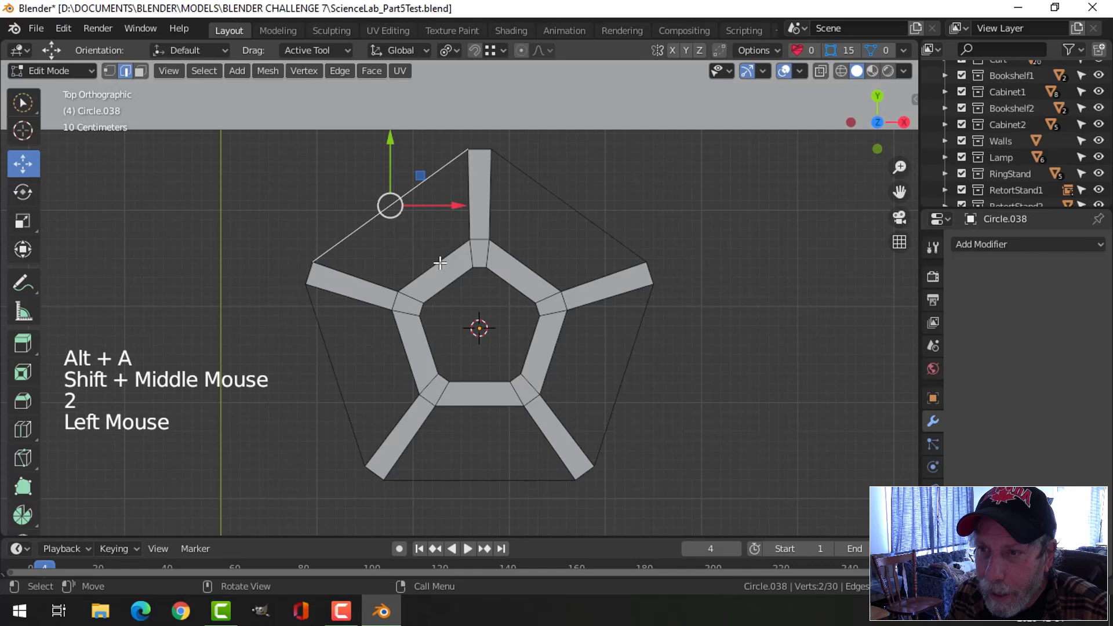
shift+click(412, 236)
key(f)
click(568, 206)
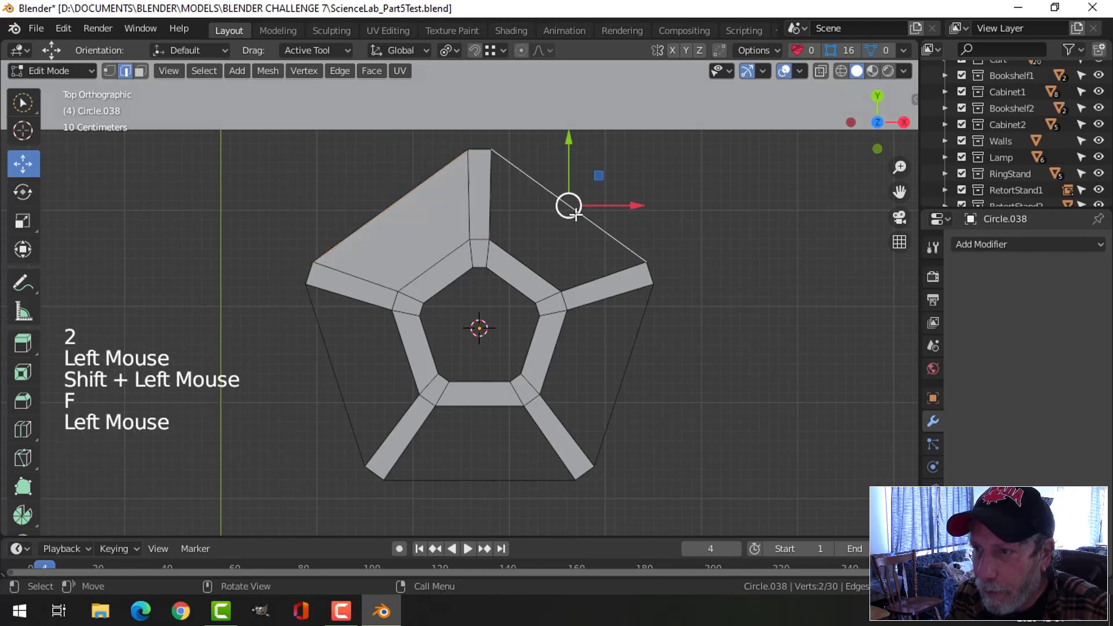
shift+click(529, 264)
key(f)
click(625, 364)
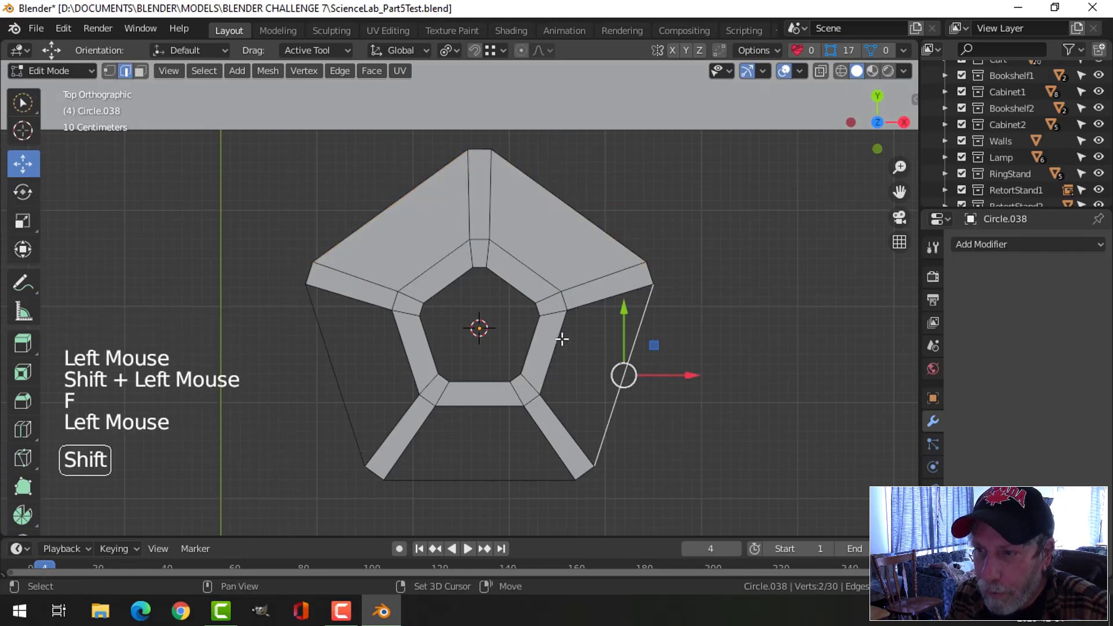
shift+click(560, 336)
key(f)
click(488, 477)
shift+click(462, 408)
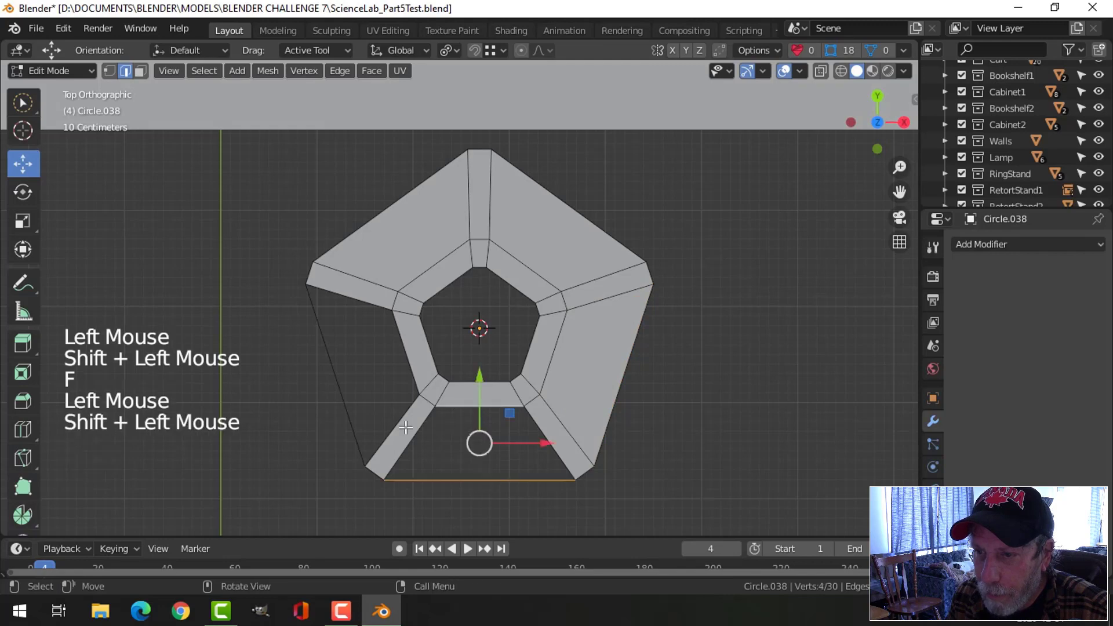
key(f)
click(334, 384)
shift+click(401, 339)
key(f)
key(alt+a)
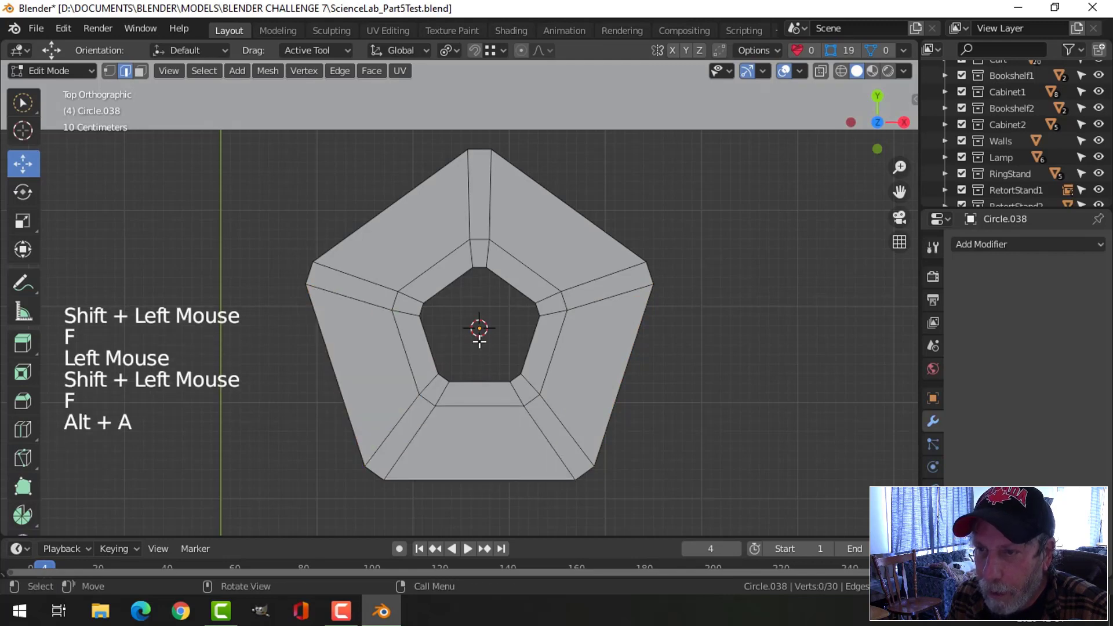
- Extrude the outer edge loop and scale it outward into a new band of faces
alt+shift+click(550, 193)
scroll(670, 273, down, 2)
shift+middle_drag(663, 293, 654, 306)
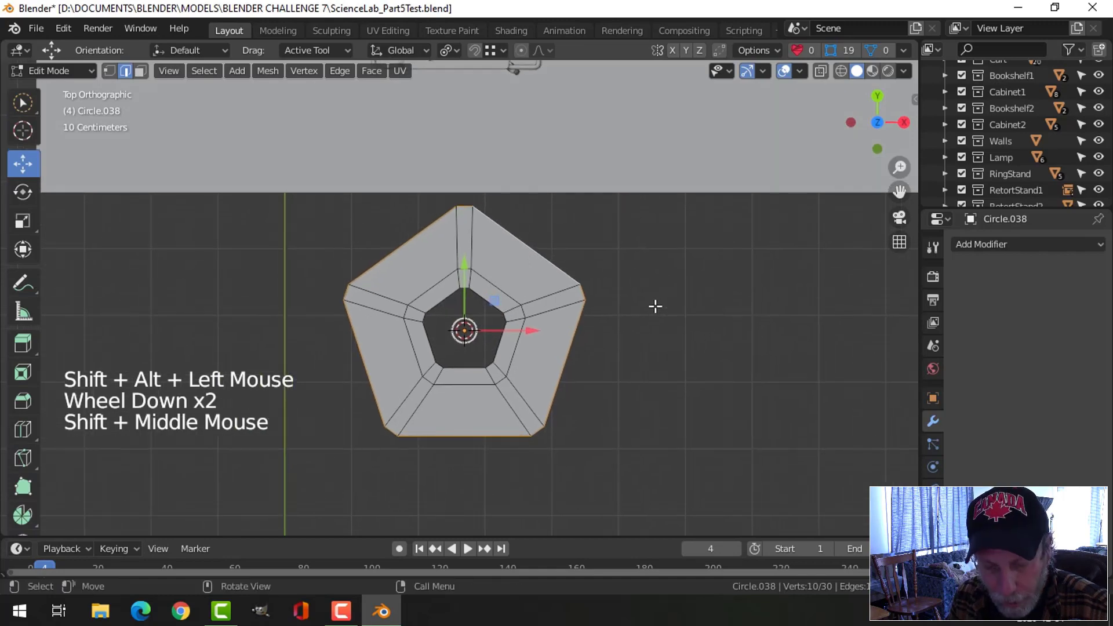
key(e)
key(s)
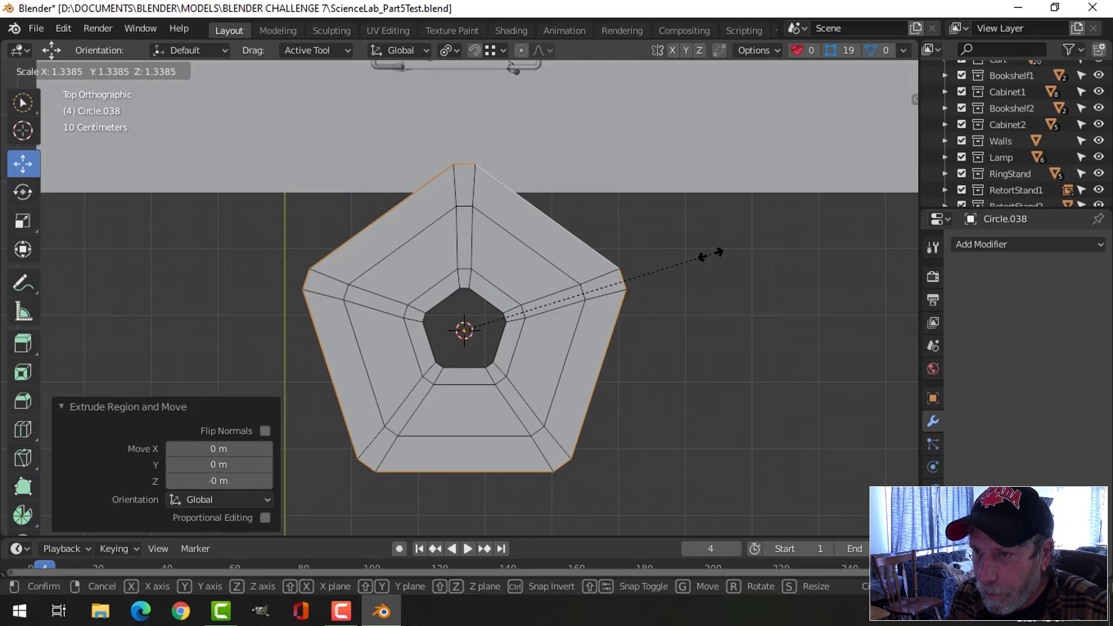
click(708, 253)
key(alt+a)
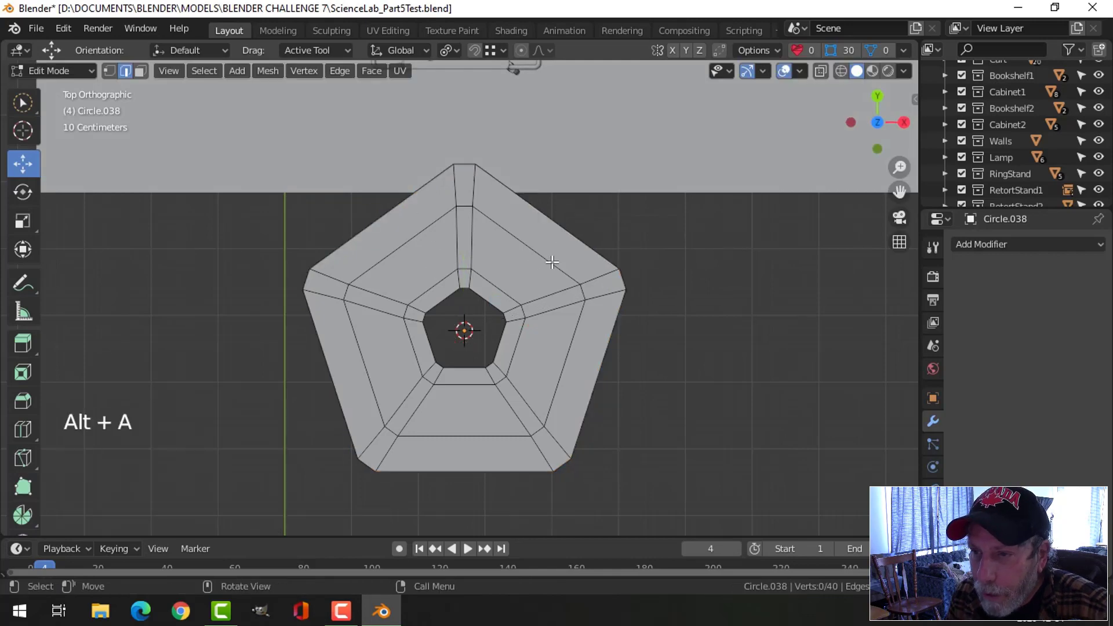
- Add five centred loop cuts across the band's sections, then select the outer edge loop
key(ctrl+r)
click(427, 285)
right_click(427, 286)
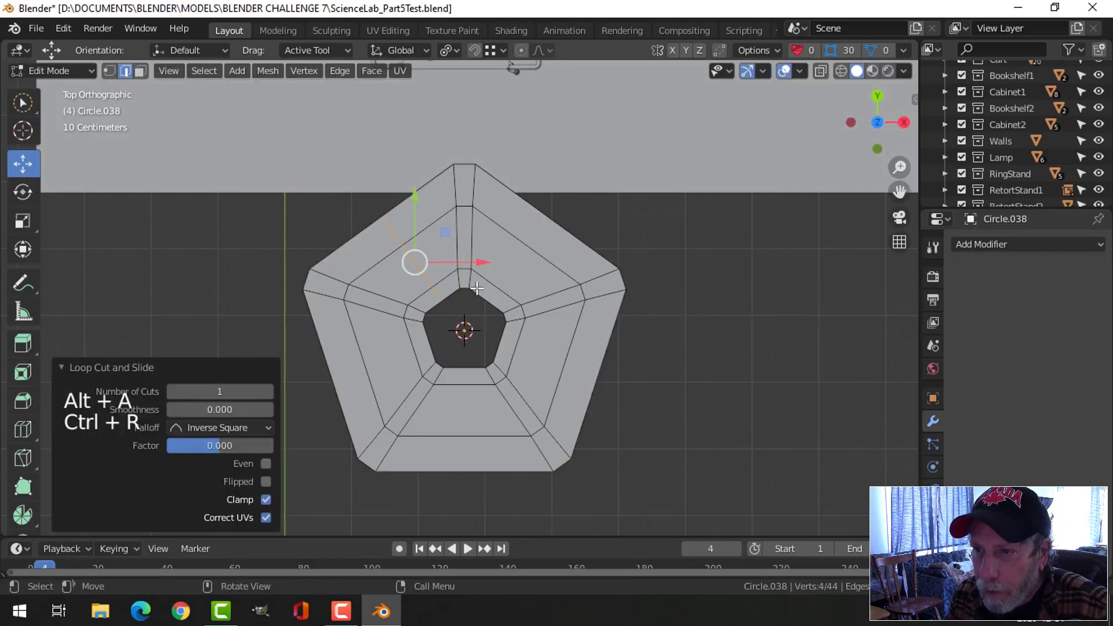
key(ctrl+r)
click(497, 298)
right_click(497, 298)
key(ctrl+r)
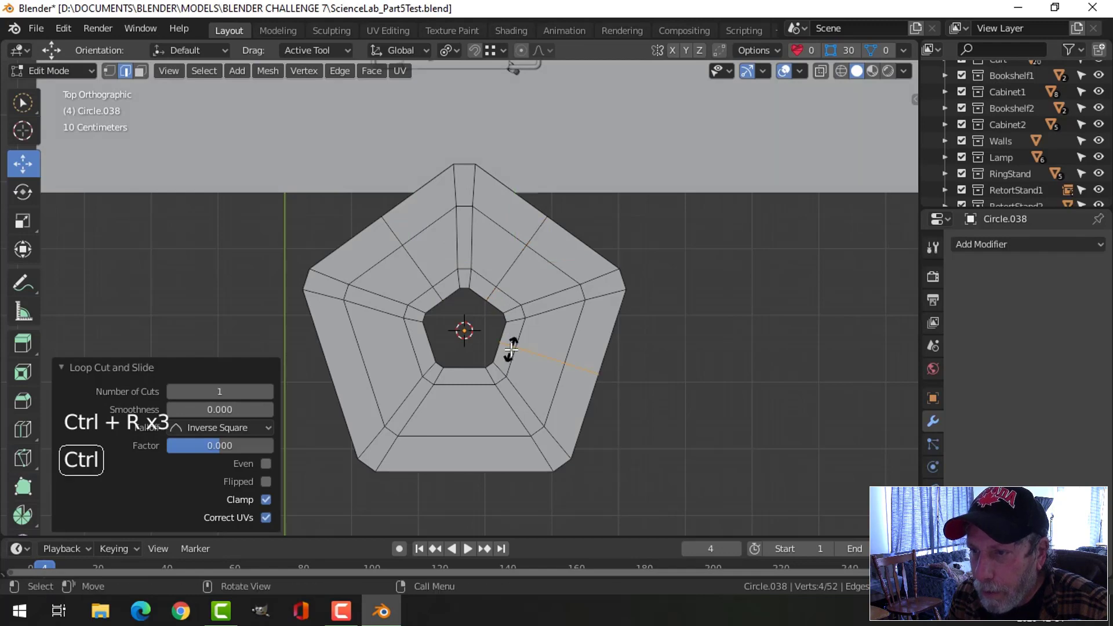
click(509, 355)
right_click(509, 355)
key(ctrl+r)
click(464, 405)
right_click(464, 406)
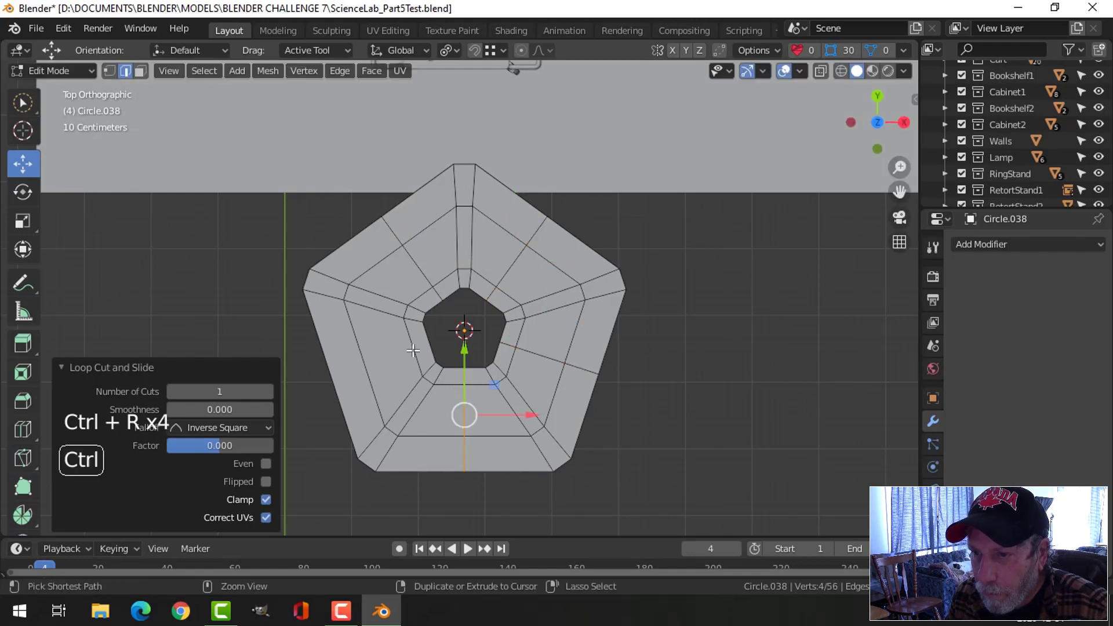
key(ctrl+r)
click(413, 349)
right_click(412, 349)
key(alt+a)
alt+shift+click(598, 242)
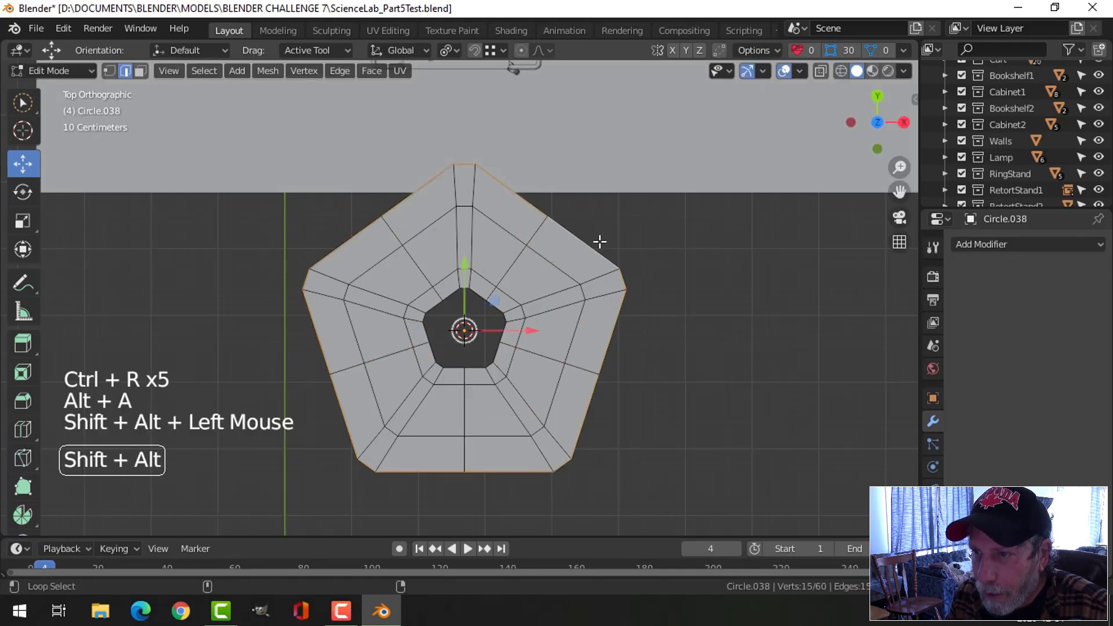
- Make the outer loop a circle with LoopTools Circle and shrink it slightly
right_click(567, 234)
mouse_move(509, 38)
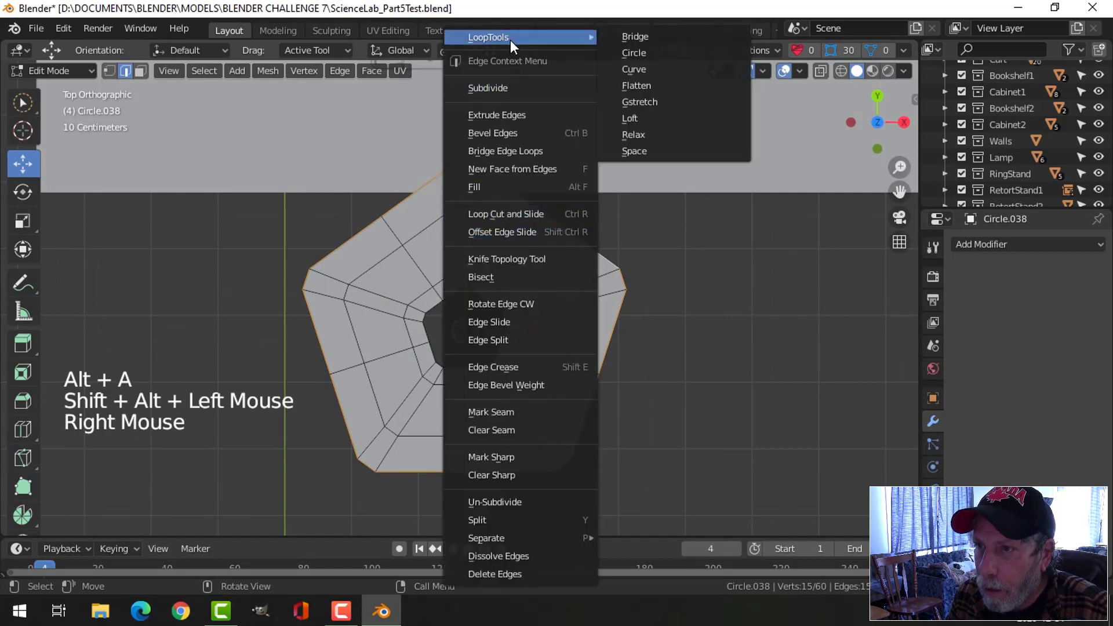
click(617, 52)
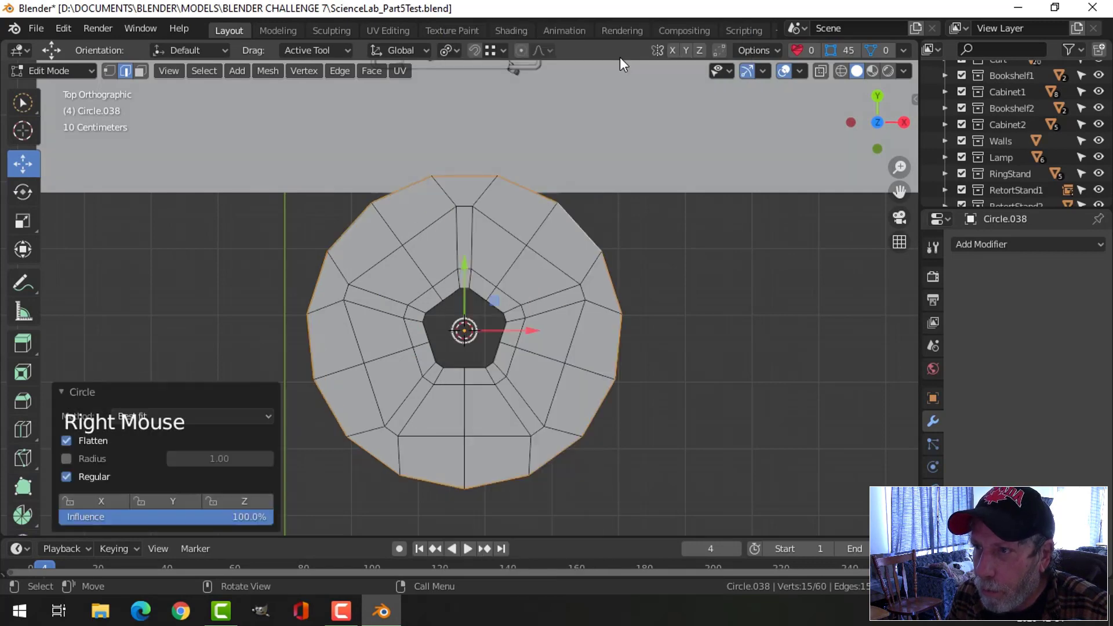
key(s)
click(702, 266)
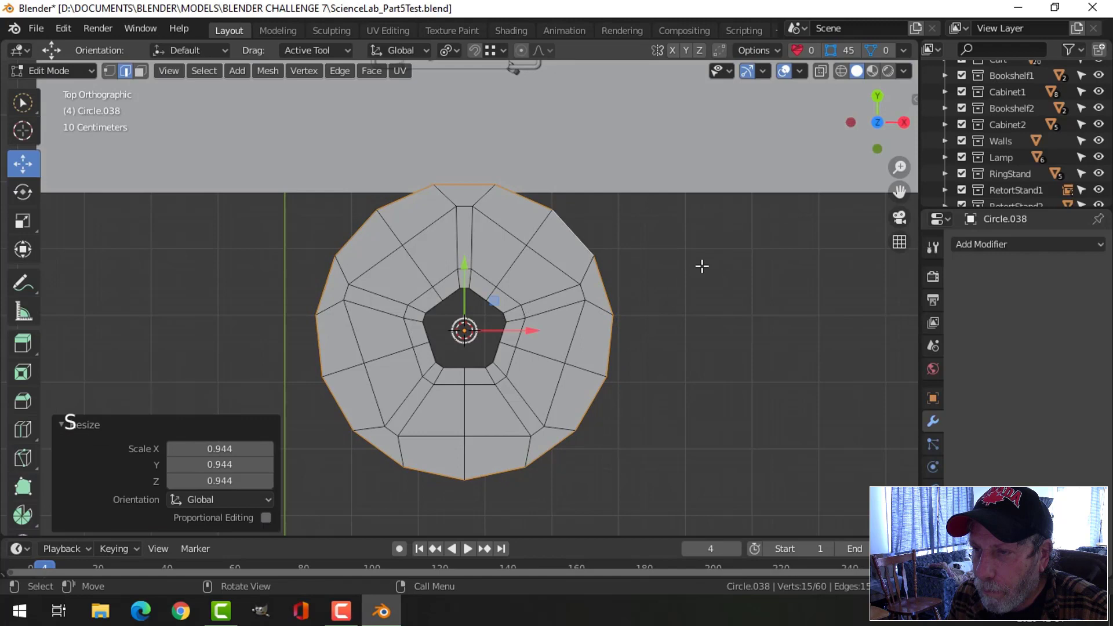
- Extrude the circular edge loop and scale it outward into a wider outer ring
key(e)
key(s)
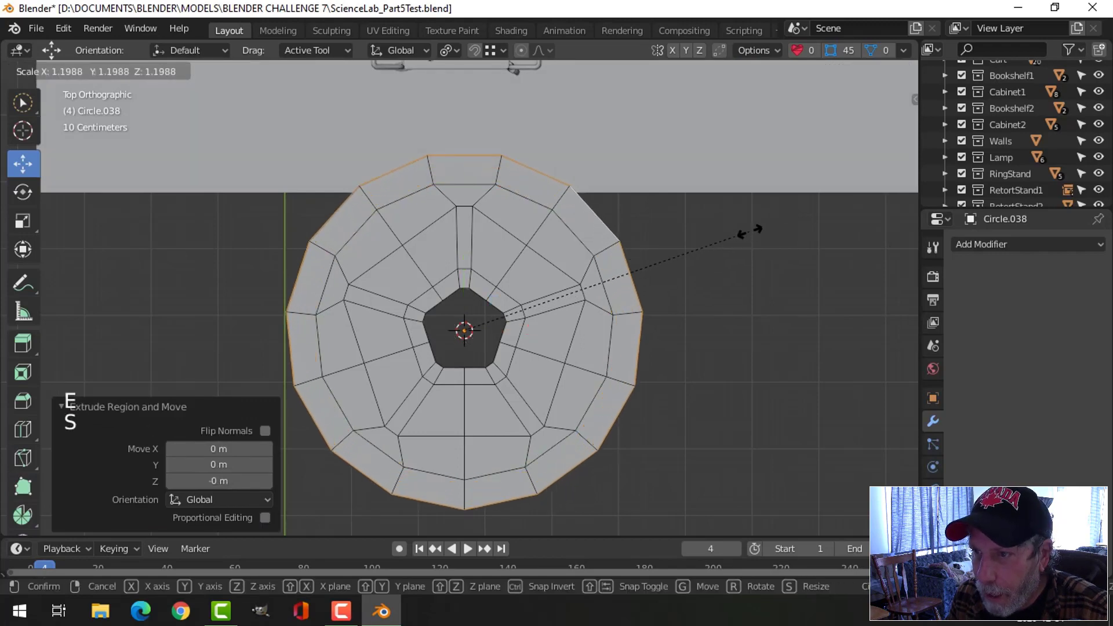
click(753, 227)
key(alt+a)
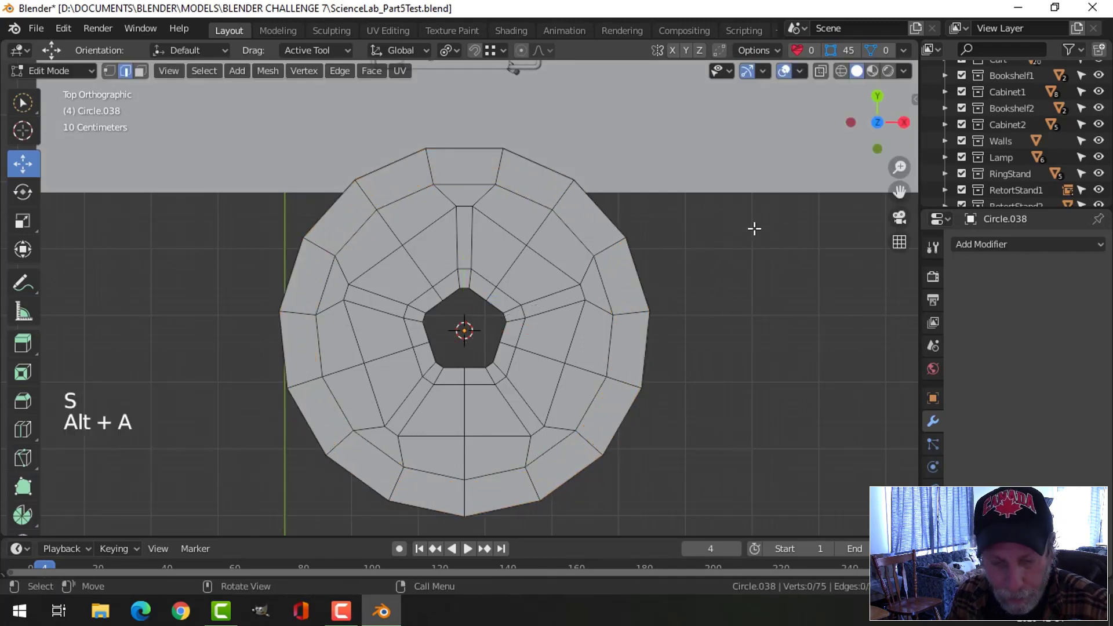
- Circle-select the faces in the five openings between spokes, delete them, and orbit to inspect
key(3)
key(c)
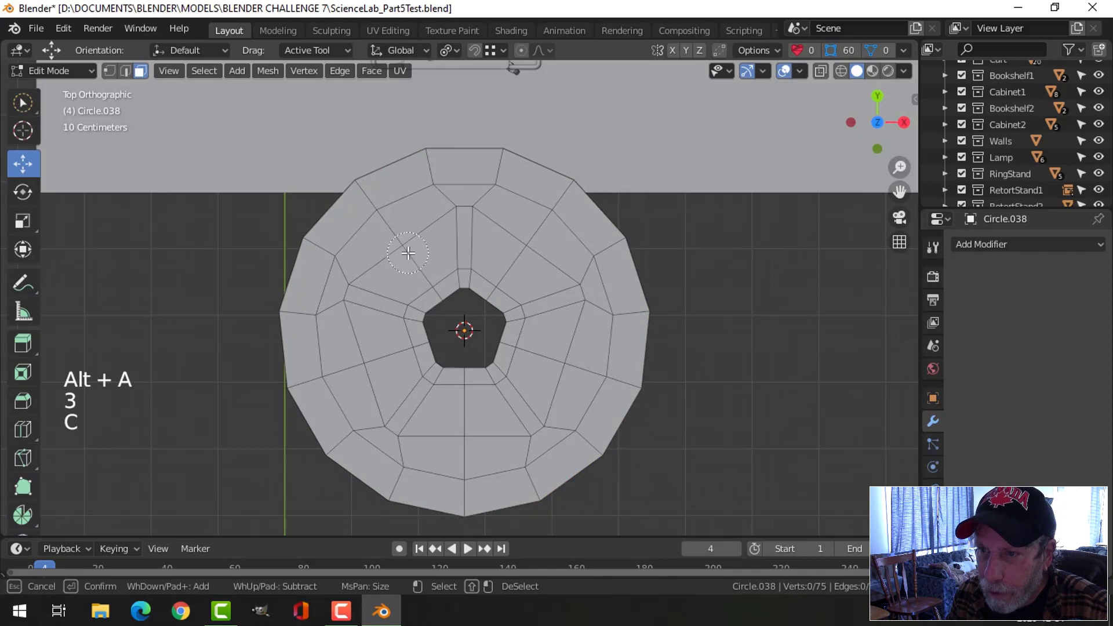
drag(408, 253, 527, 252)
drag(551, 376, 518, 404)
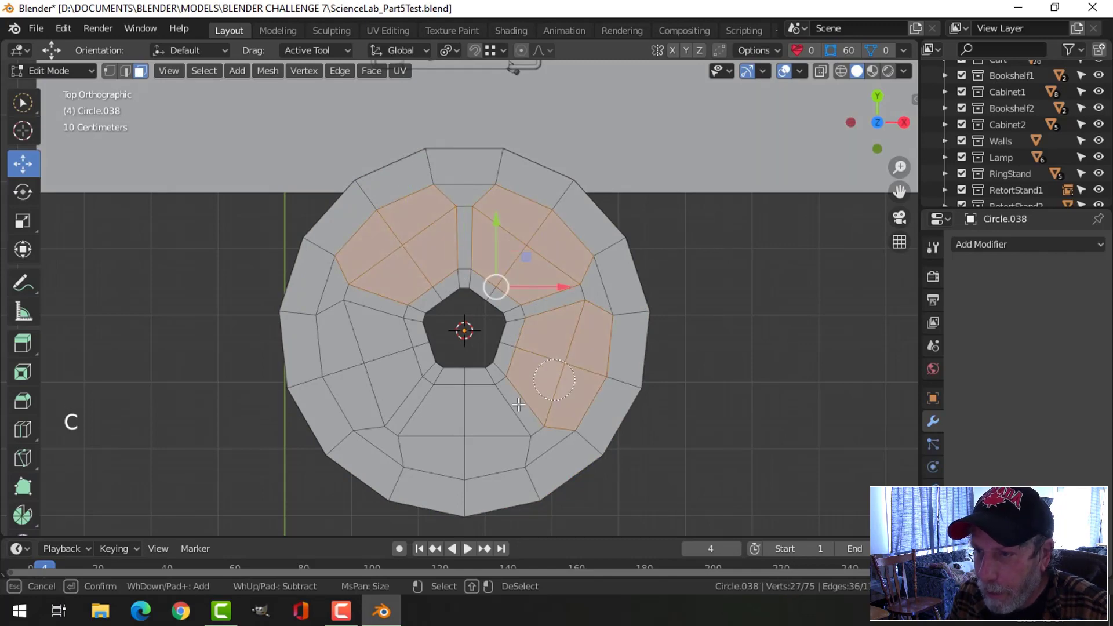
mouse_move(464, 441)
mouse_down()
mouse_move(362, 375)
mouse_move(424, 356)
mouse_up()
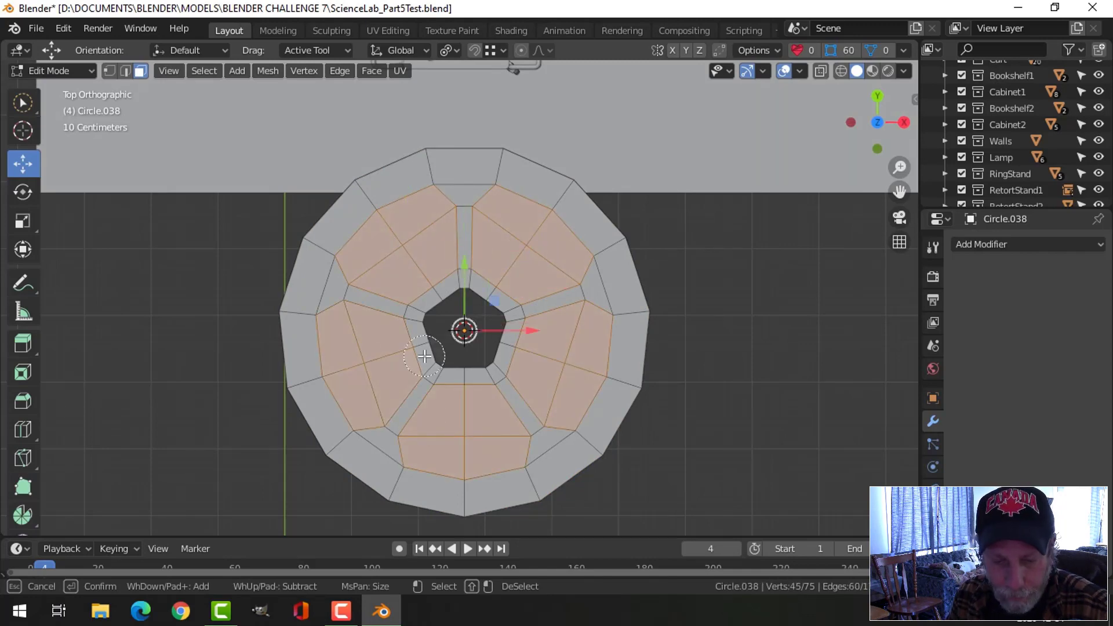
right_click(424, 357)
key(x)
click(410, 393)
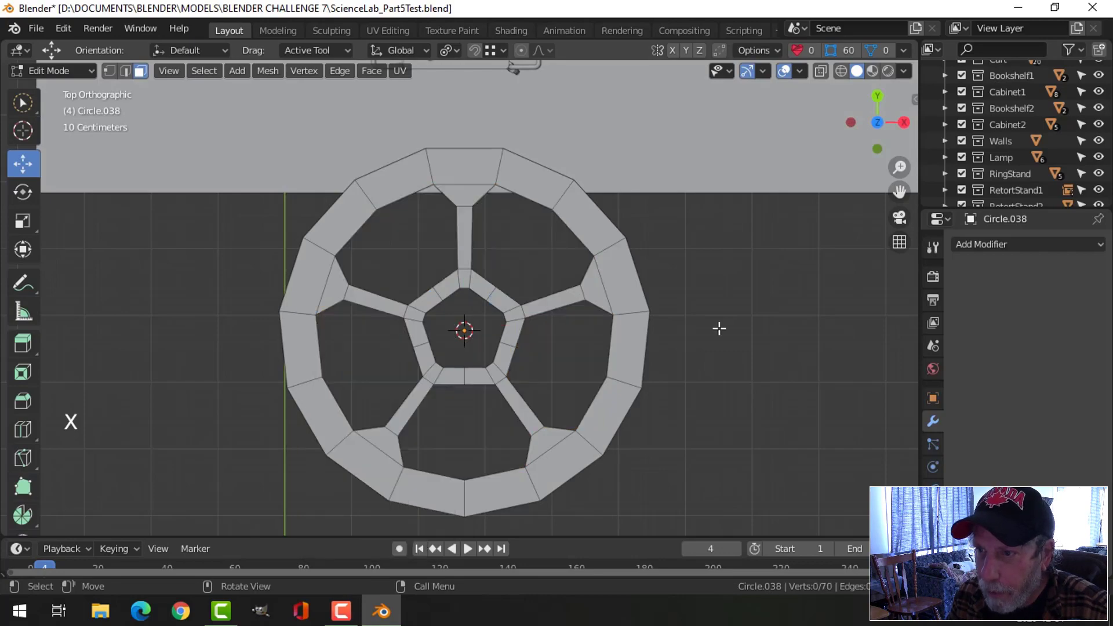
middle_drag(718, 328, 598, 332)
- Extrude the outer rim edge loop and scale it outward to widen the ring
key(2)
alt+shift+click(619, 324)
key(e)
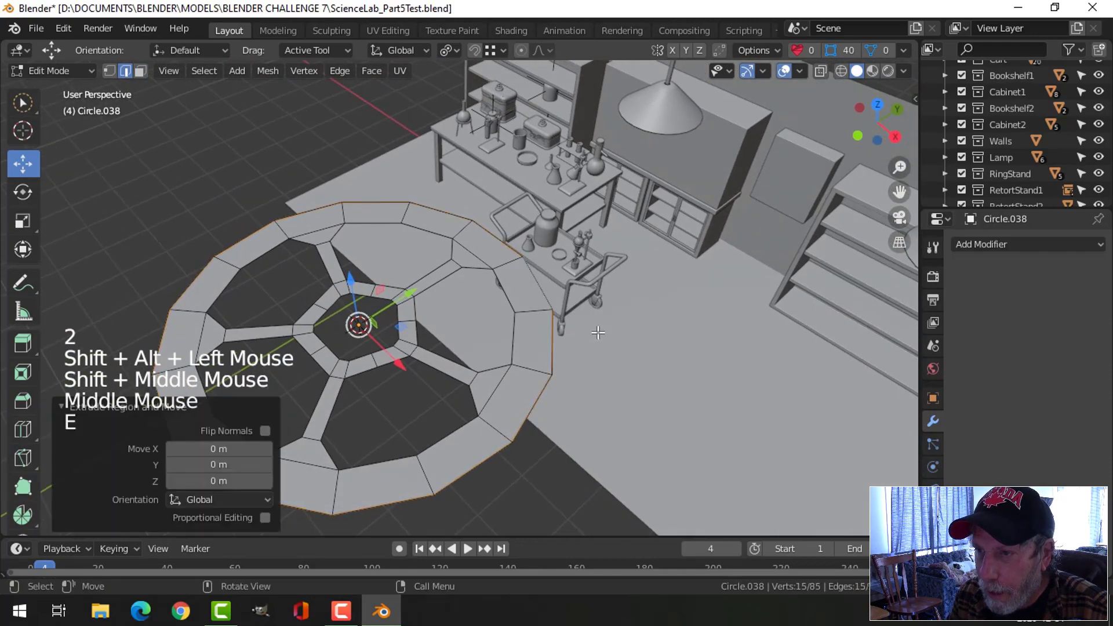
key(s)
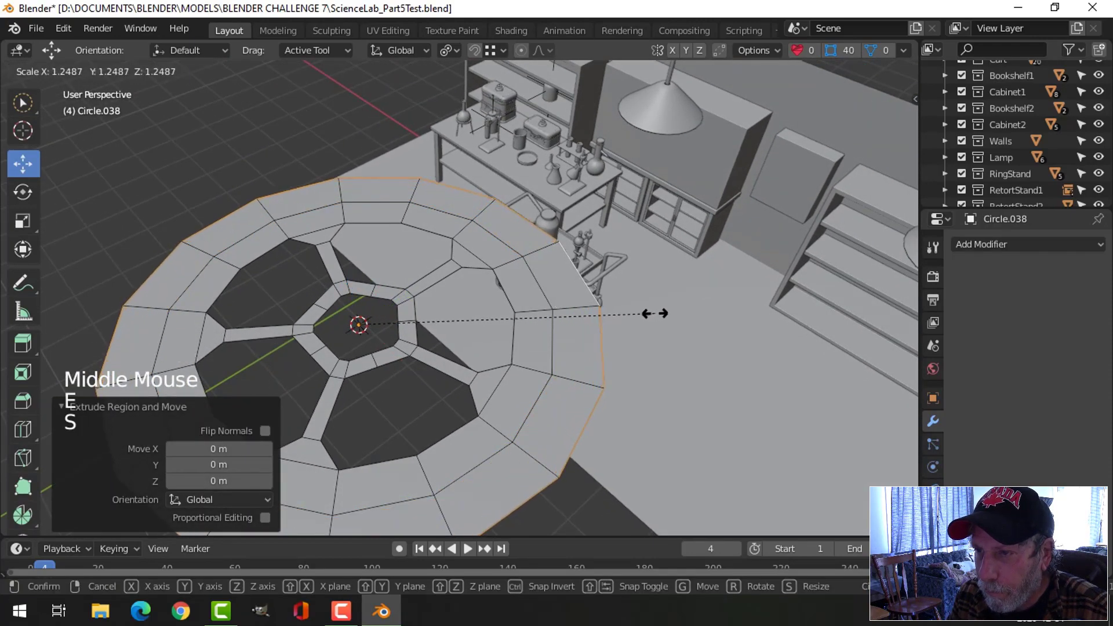
click(657, 313)
- Extrude the whole wheel upward to give it solid thickness
key(a)
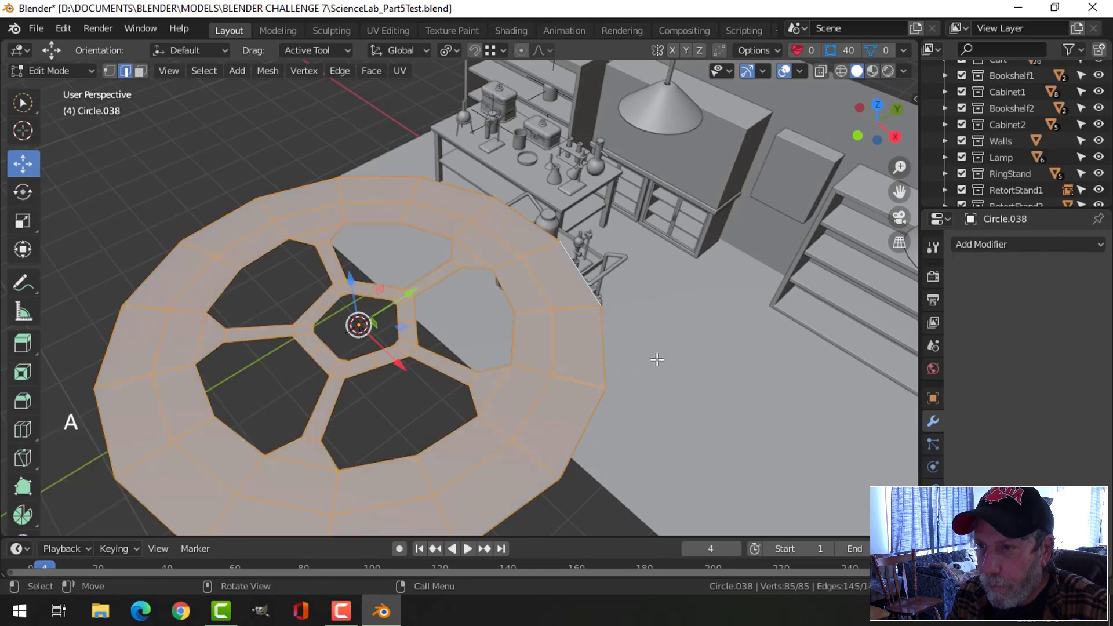
scroll(667, 356, down, 2)
shift+middle_drag(667, 357, 689, 336)
key(e)
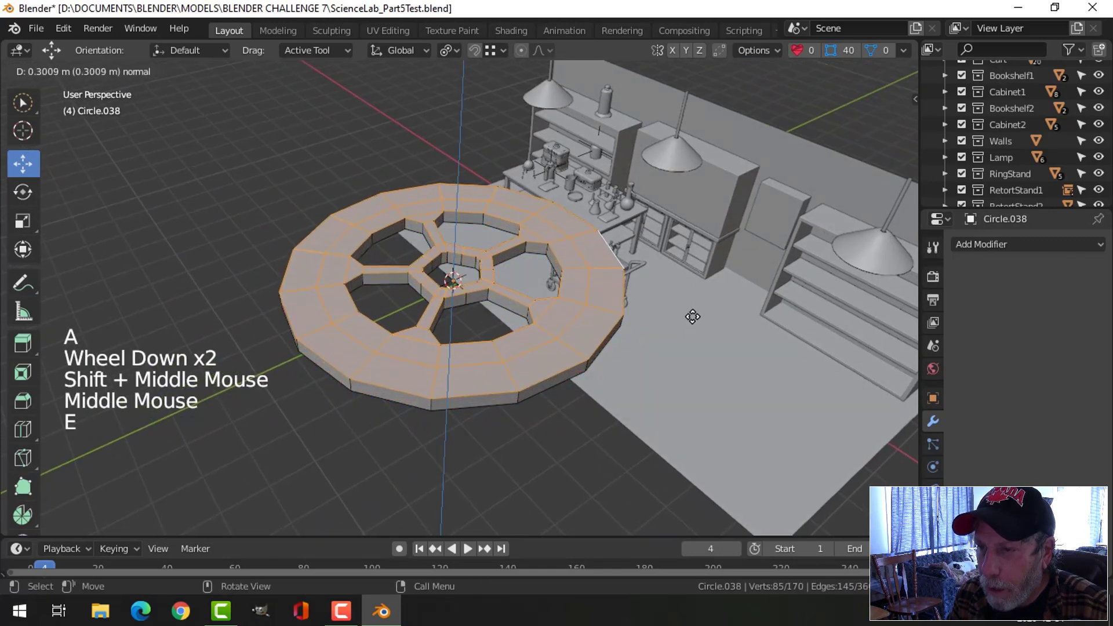
click(689, 306)
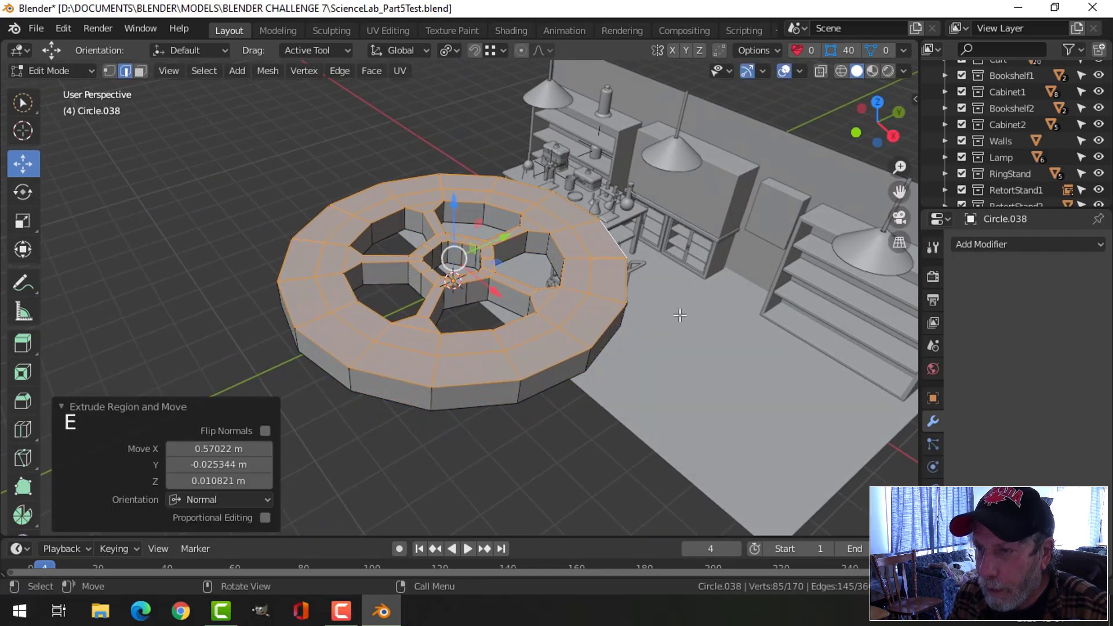
- Select the outer rim and top ring face loops and extrude them in place
key(3)
key(alt+s)
key(alt+a)
alt+shift+click(608, 324)
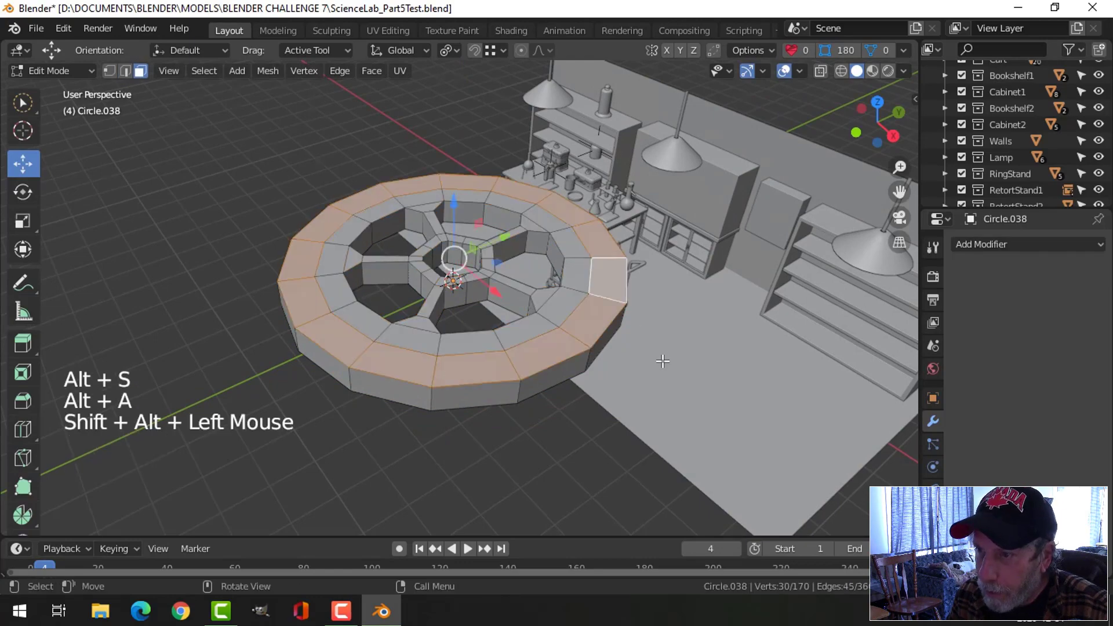
middle_drag(608, 324, 619, 298)
alt+shift+click(533, 209)
key(e)
click(646, 297)
- With Median Point as pivot, scale the extruded rim to 1.921 along Z
key(s)
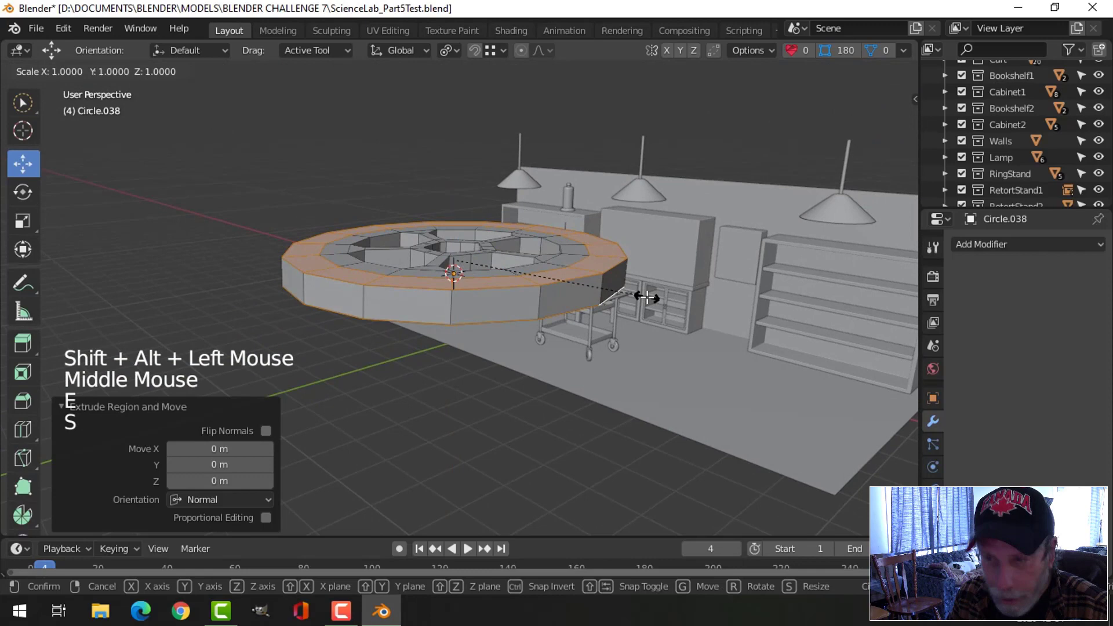
key(z)
key(Escape)
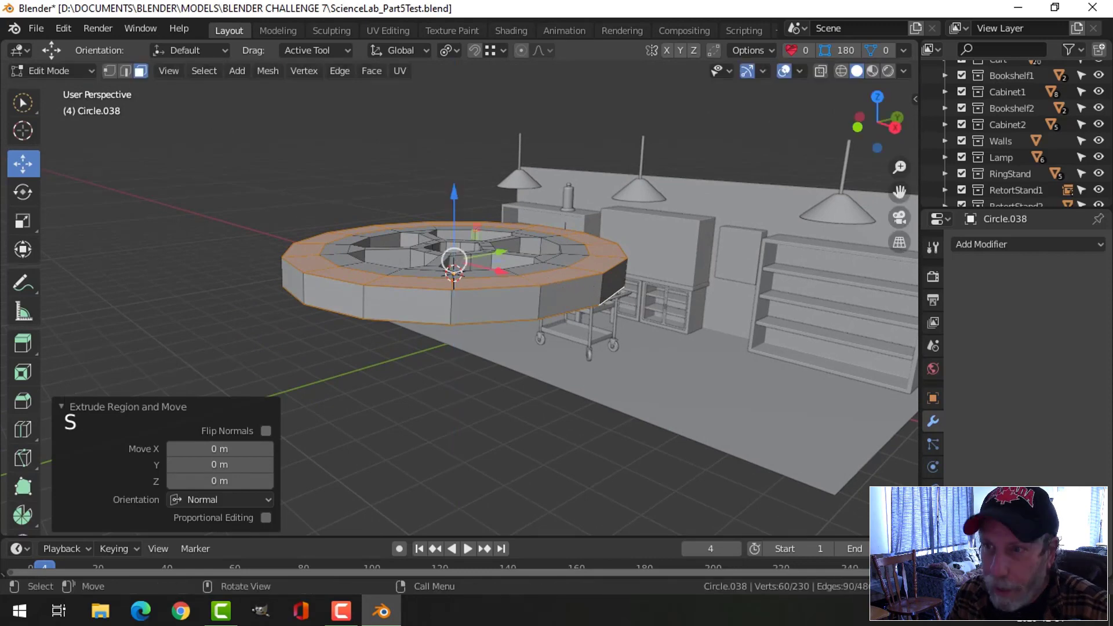
click(444, 51)
click(512, 127)
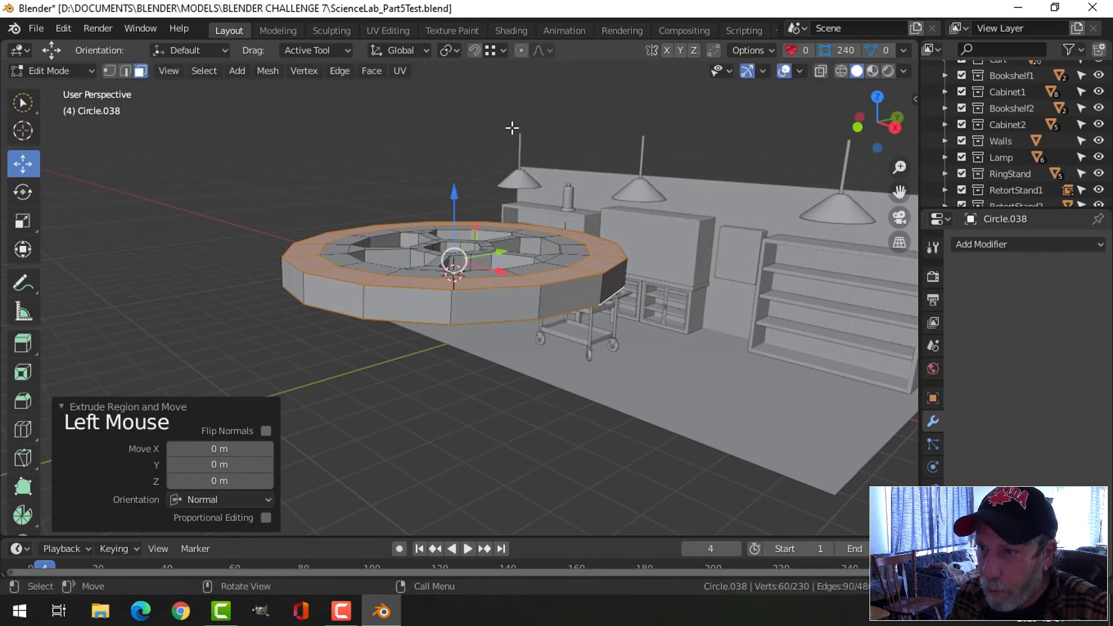
key(s)
key(z)
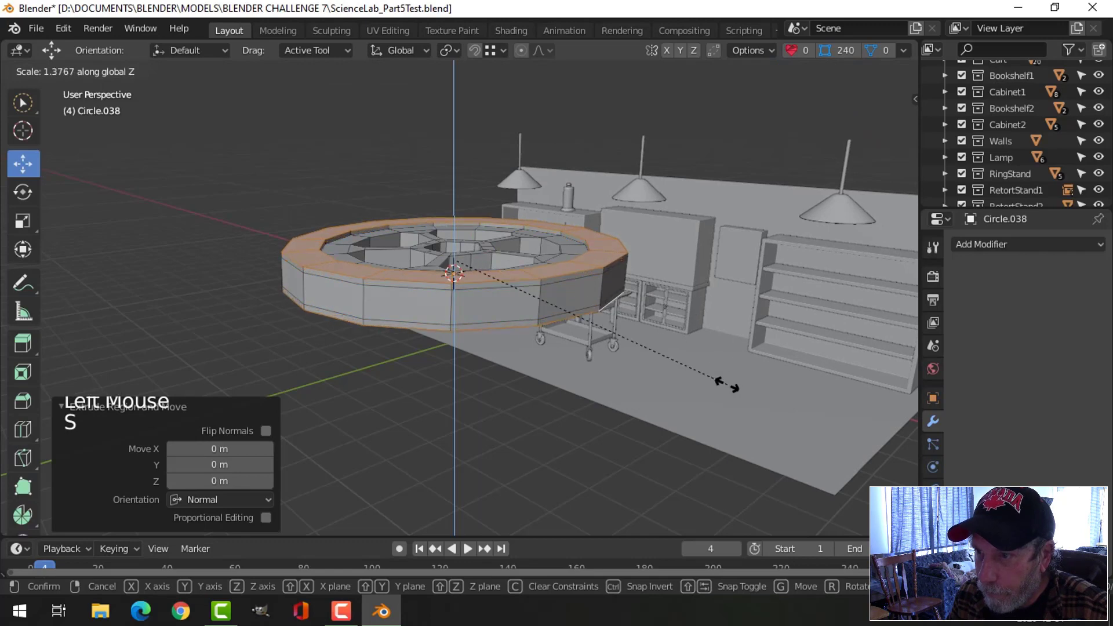
click(580, 356)
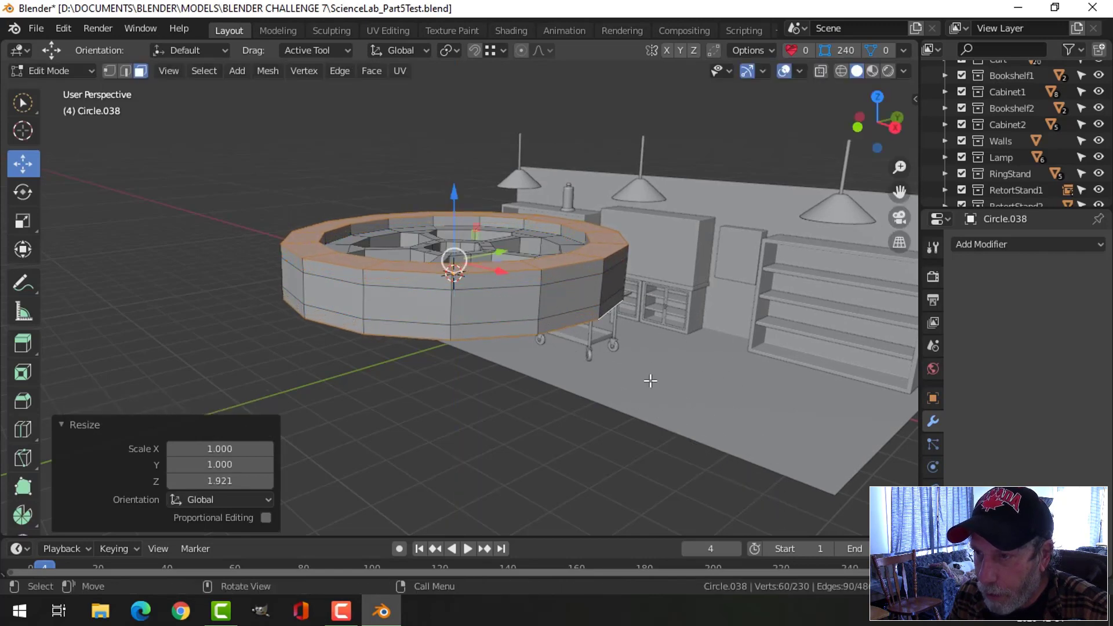
middle_drag(651, 381, 608, 258)
scroll(627, 339, up, 1)
- Select four rim edge loops and give them a narrow bevel
key(alt+a)
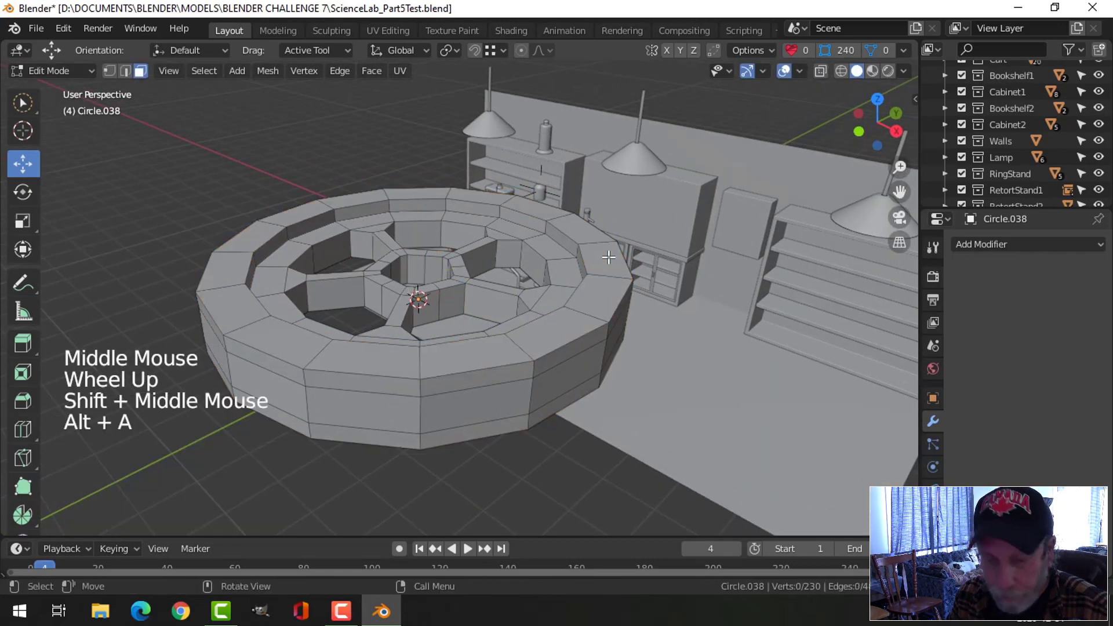
key(2)
alt+shift+click(578, 230)
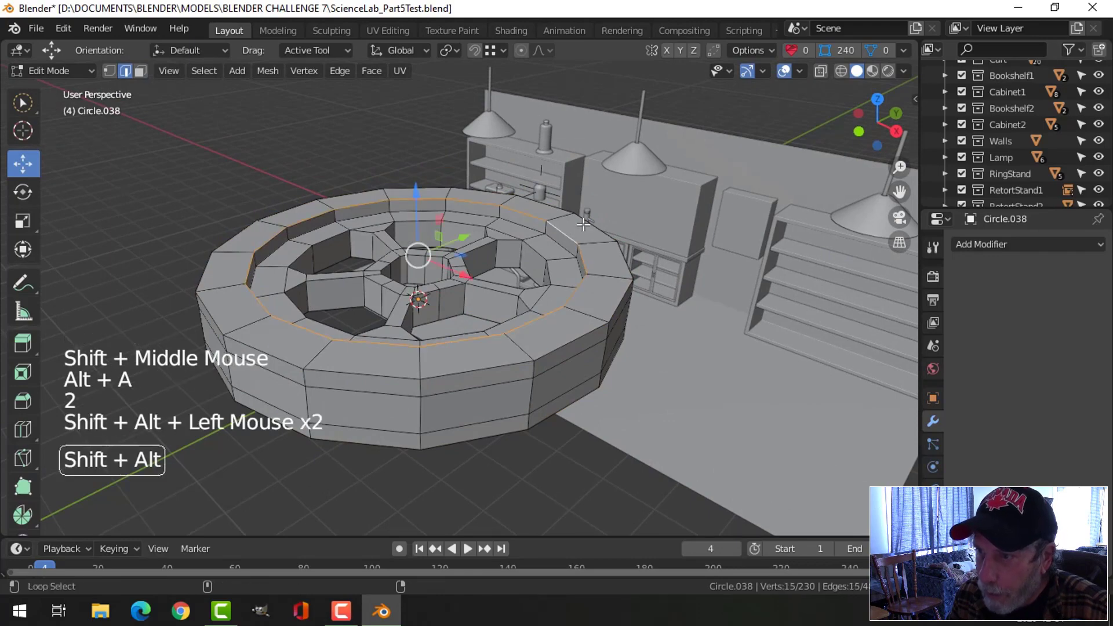
alt+shift+click(583, 224)
middle_drag(583, 224, 700, 311)
alt+shift+click(587, 283)
alt+shift+click(538, 196)
key(ctrl+b)
key(shift)
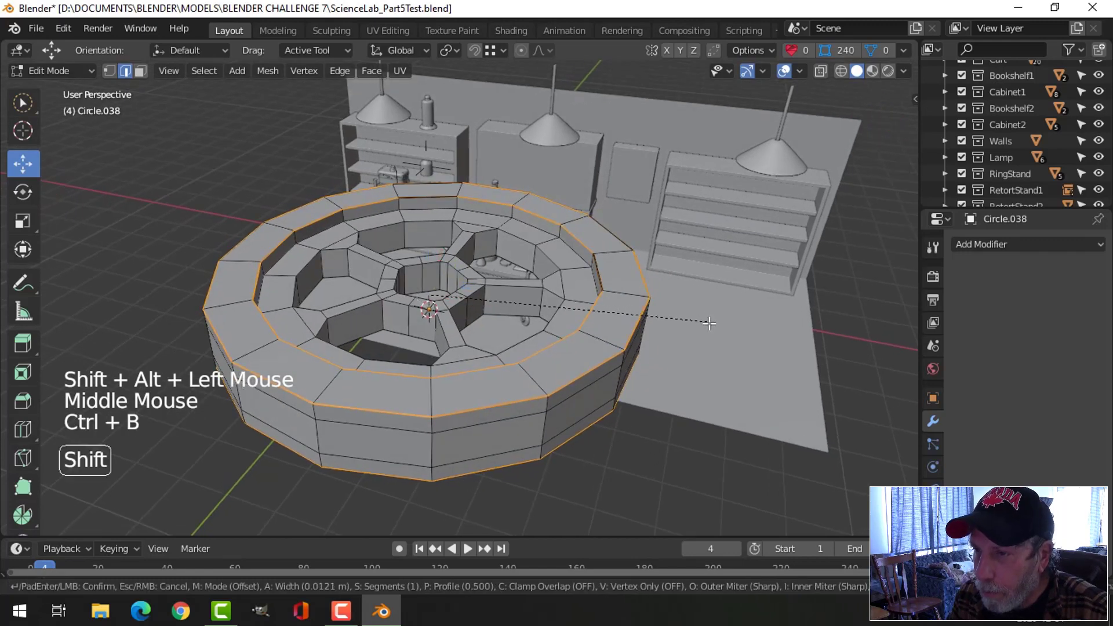
click(725, 344)
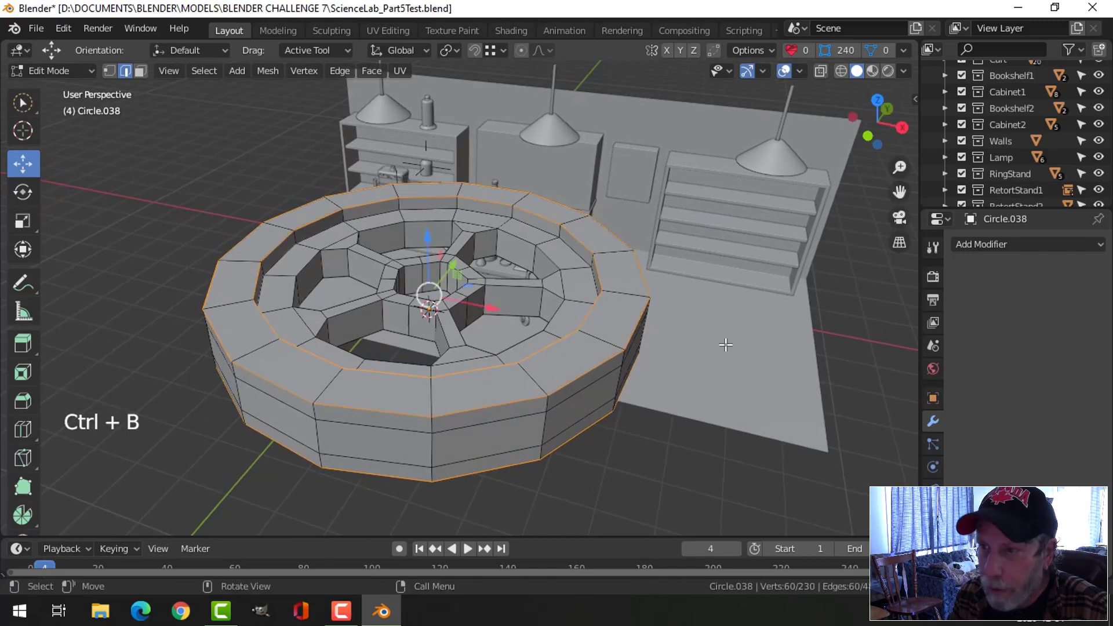
- Recalculate the whole mesh's normals to face outside
key(a)
key(alt+n)
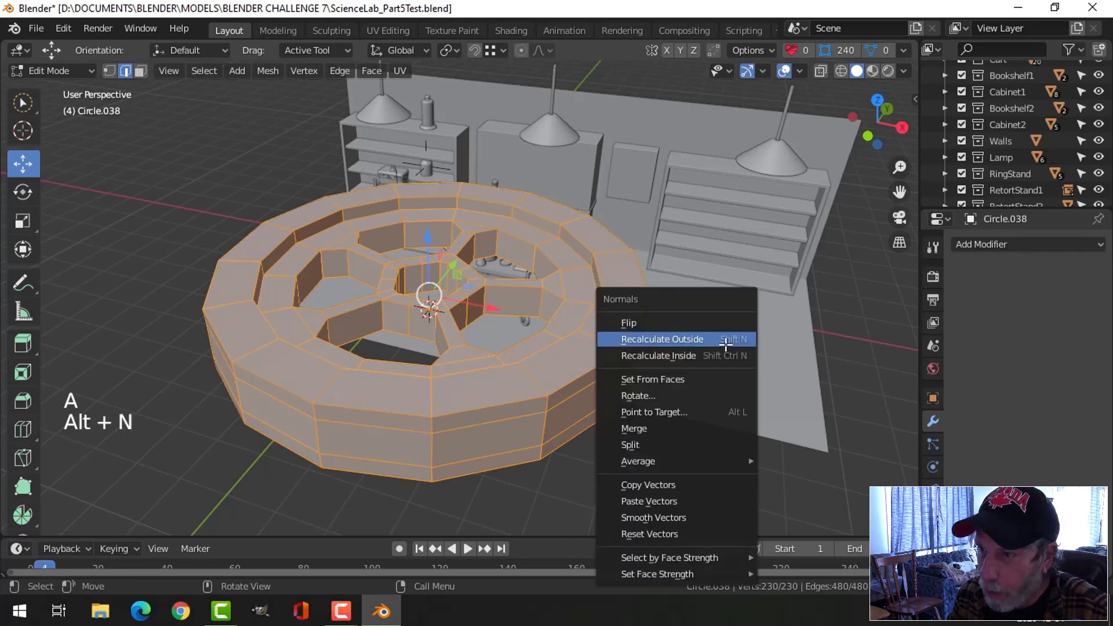
click(719, 339)
- Select four more top and bottom rim edge loops and bevel them with 2 segments
key(alt+a)
alt+shift+click(589, 237)
alt+shift+click(589, 237)
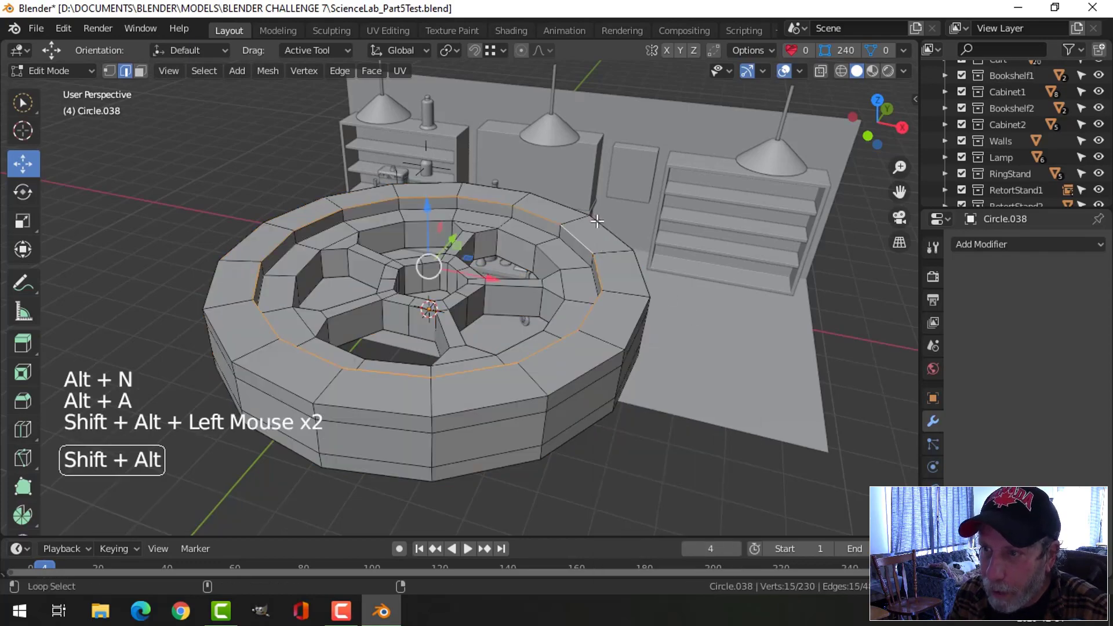
middle_drag(590, 237, 596, 259)
alt+shift+click(582, 305)
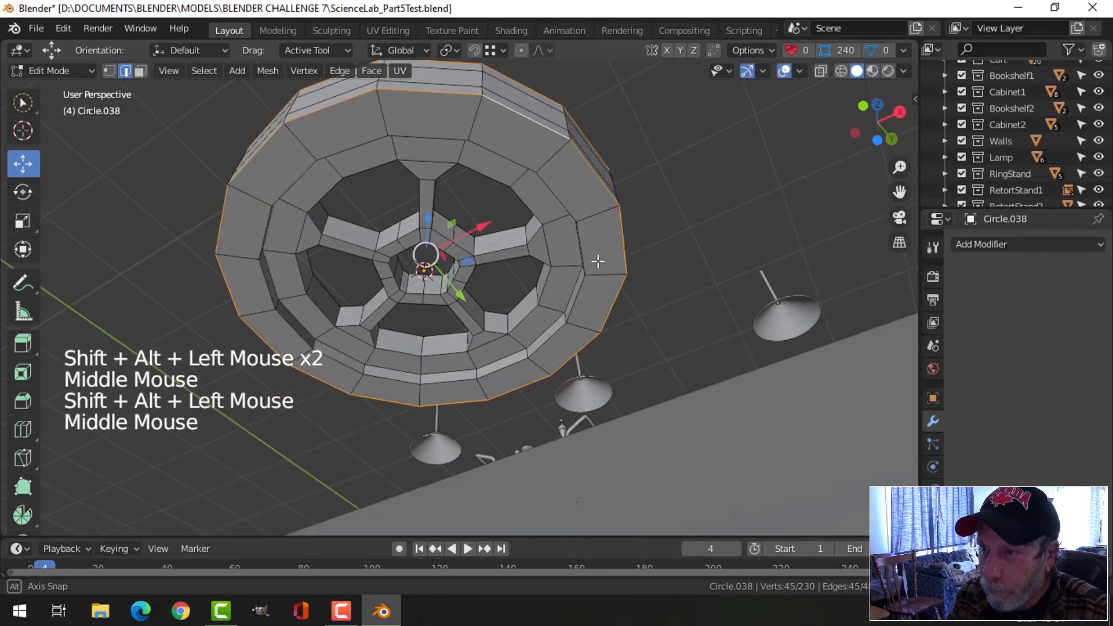
alt+shift+click(603, 209)
middle_drag(603, 208, 664, 377)
key(ctrl+b)
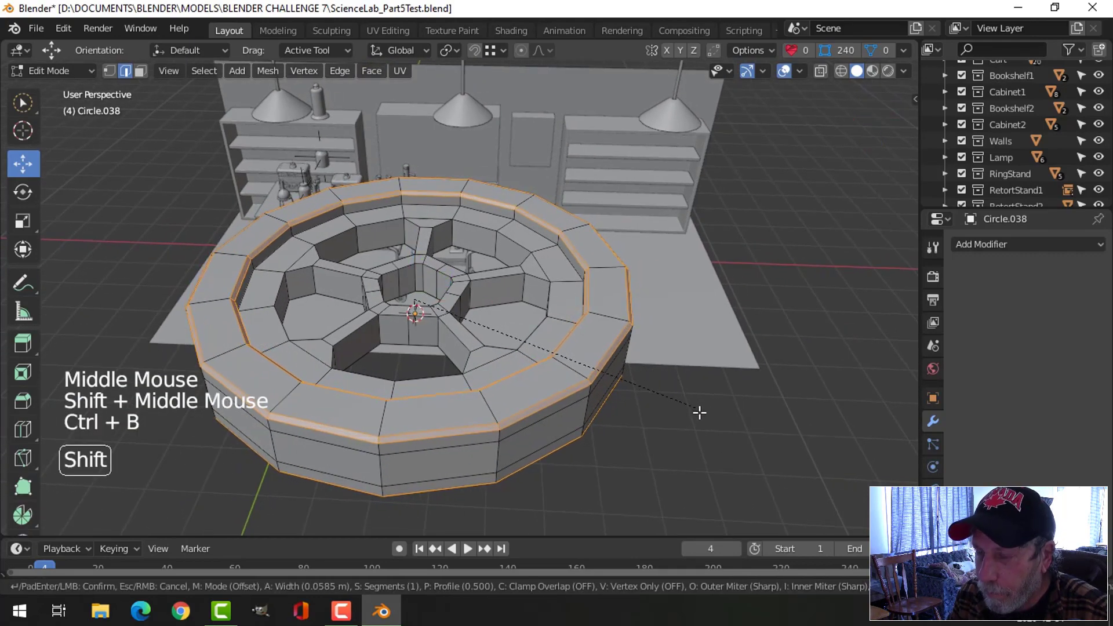
scroll(703, 421, up, 1)
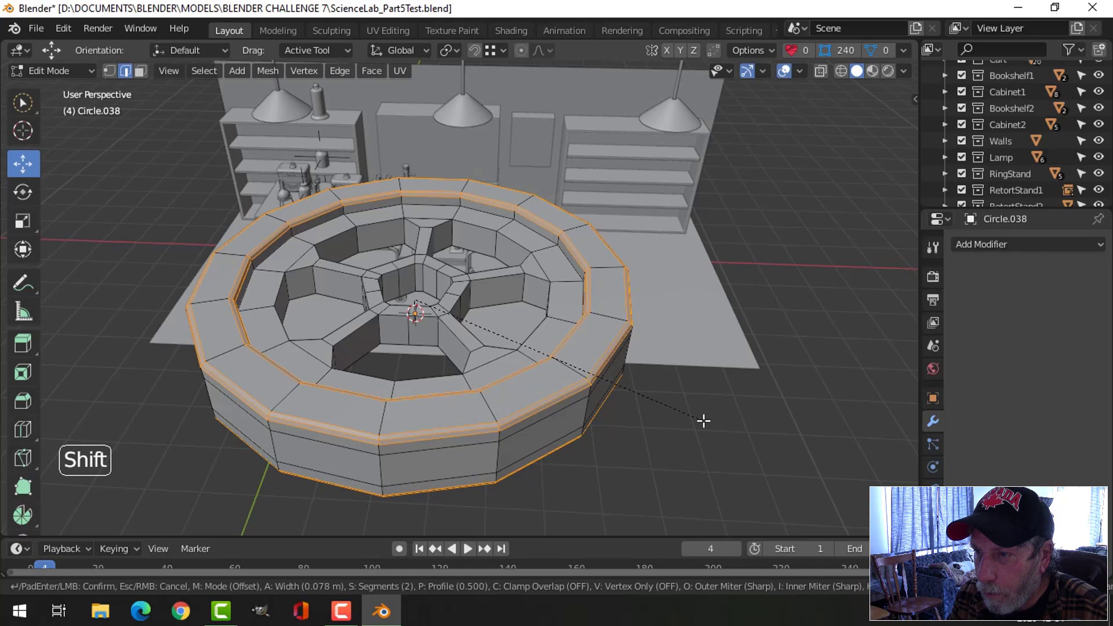
click(703, 420)
- Add a level-2 Subdivision Surface, shade the wheel smooth, and hide subdivision in the viewport
key(alt+a)
key(Tab)
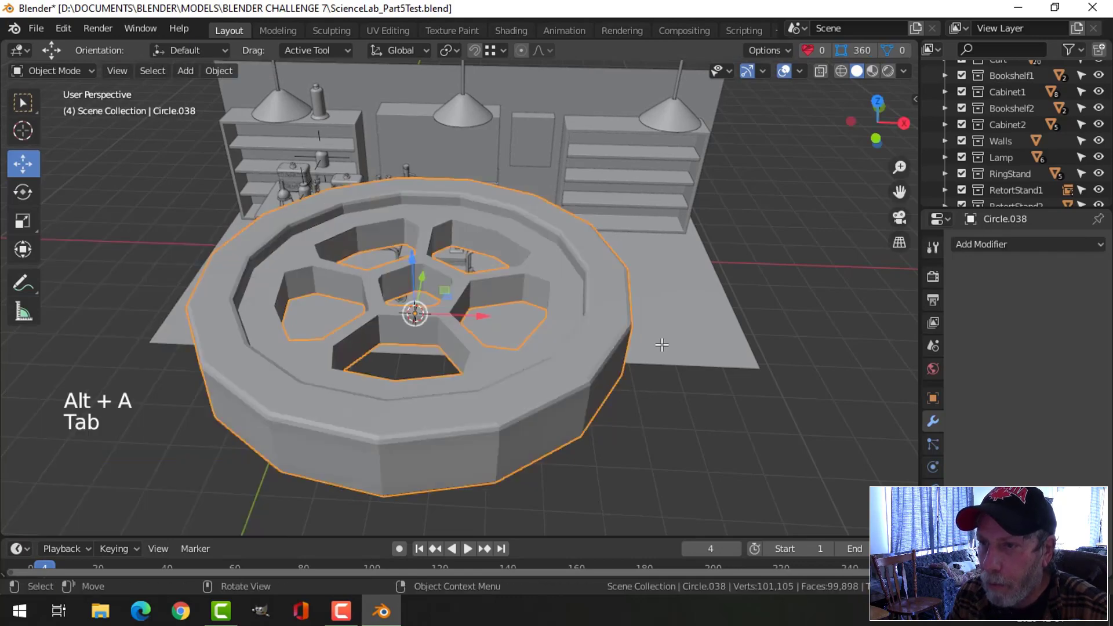
key(ctrl+2)
right_click(526, 241)
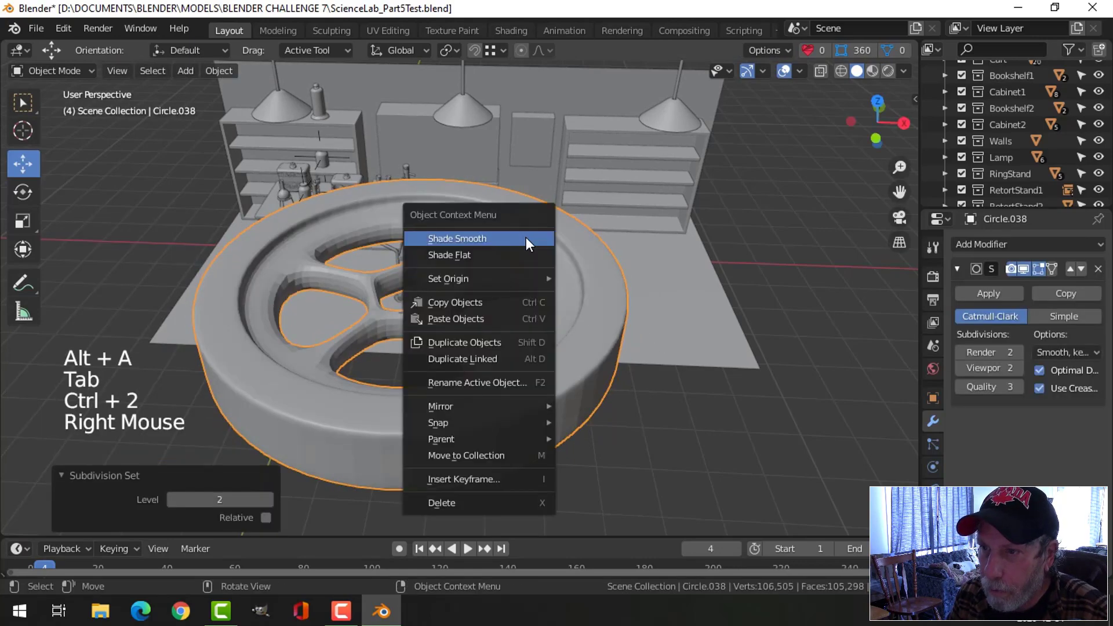
click(526, 238)
middle_drag(585, 269, 527, 272)
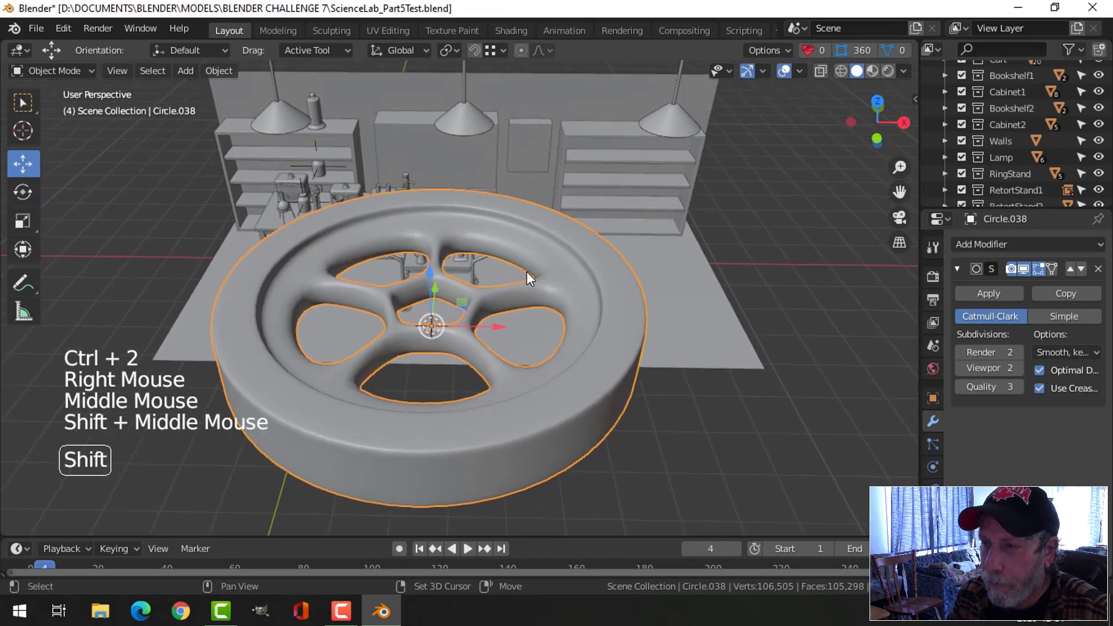
click(1024, 270)
key(Tab)
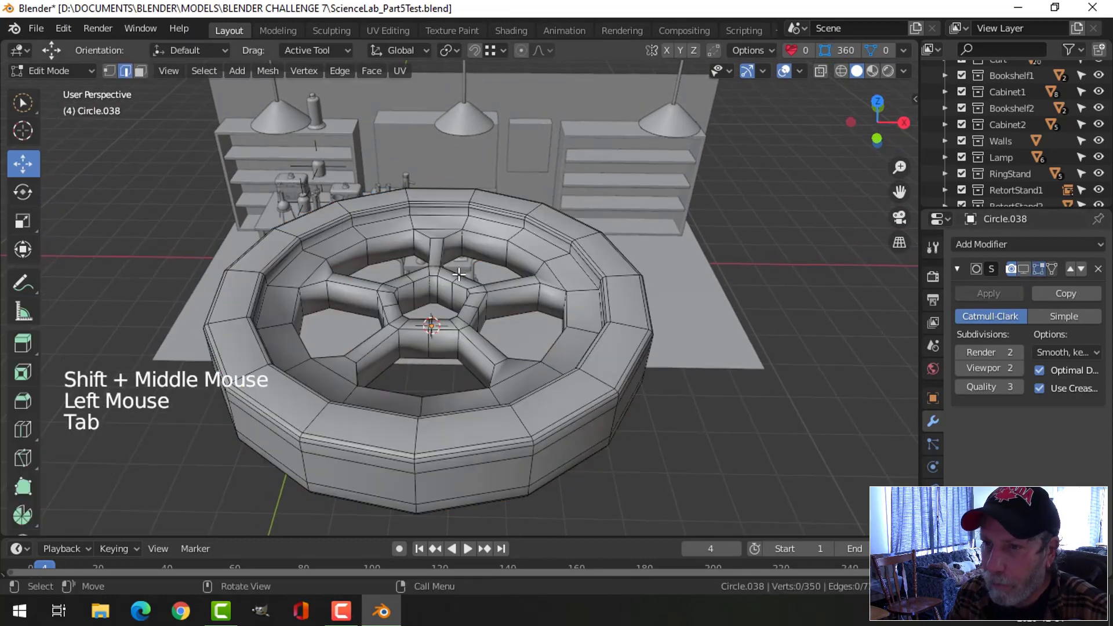
- Insert a loop cut across each of the wheel's spokes
middle_drag(852, 284, 811, 243)
key(ctrl+r)
click(414, 250)
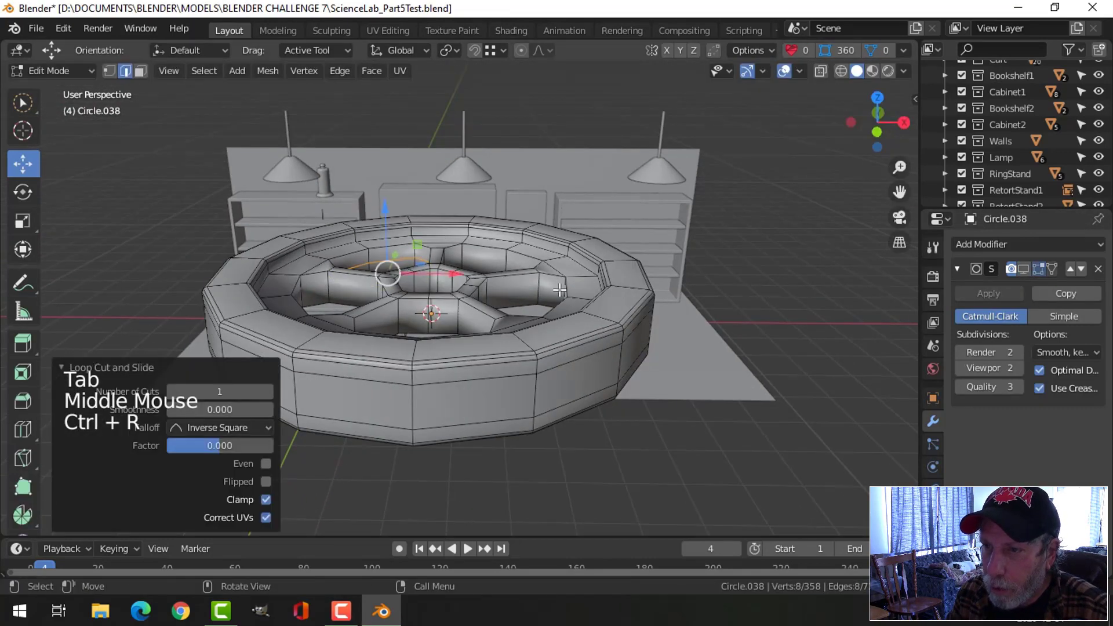
middle_drag(414, 250, 529, 251)
key(ctrl+r)
click(480, 253)
key(ctrl+r)
click(554, 255)
key(ctrl+r)
click(590, 313)
middle_drag(590, 313, 603, 323)
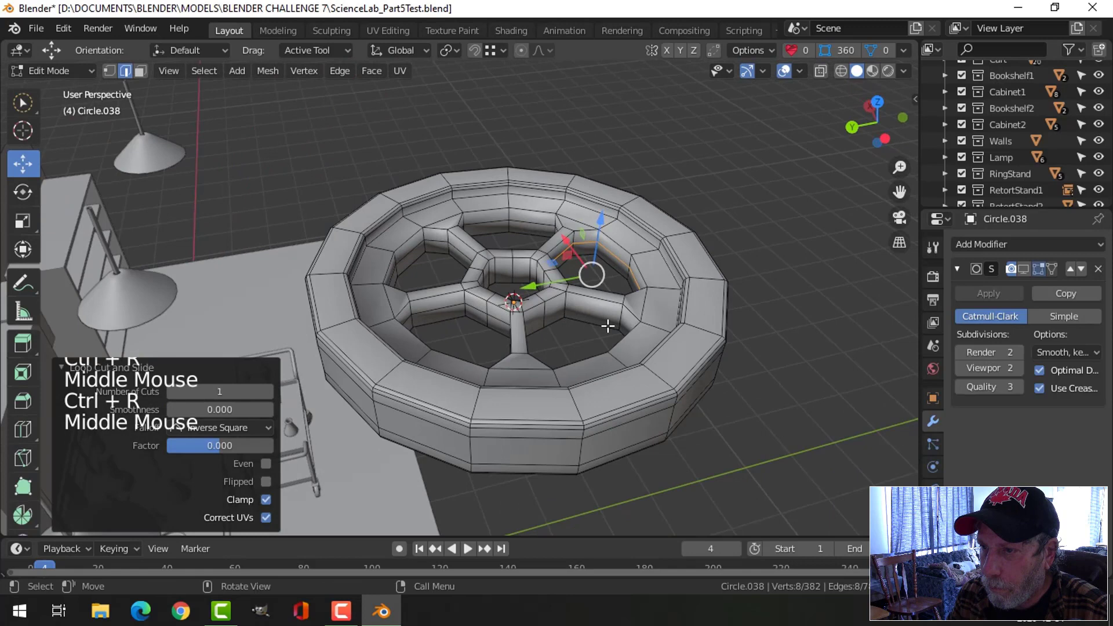
key(ctrl+r)
click(562, 311)
click(498, 339)
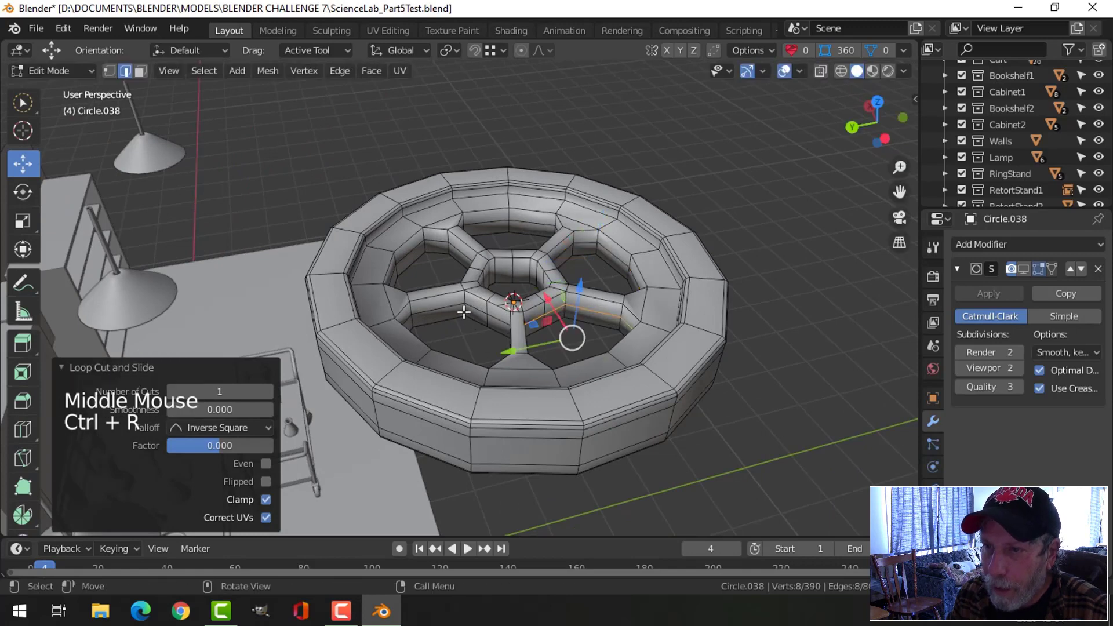
- Select the spoke edge loops and bevel them
alt+shift+click(449, 299)
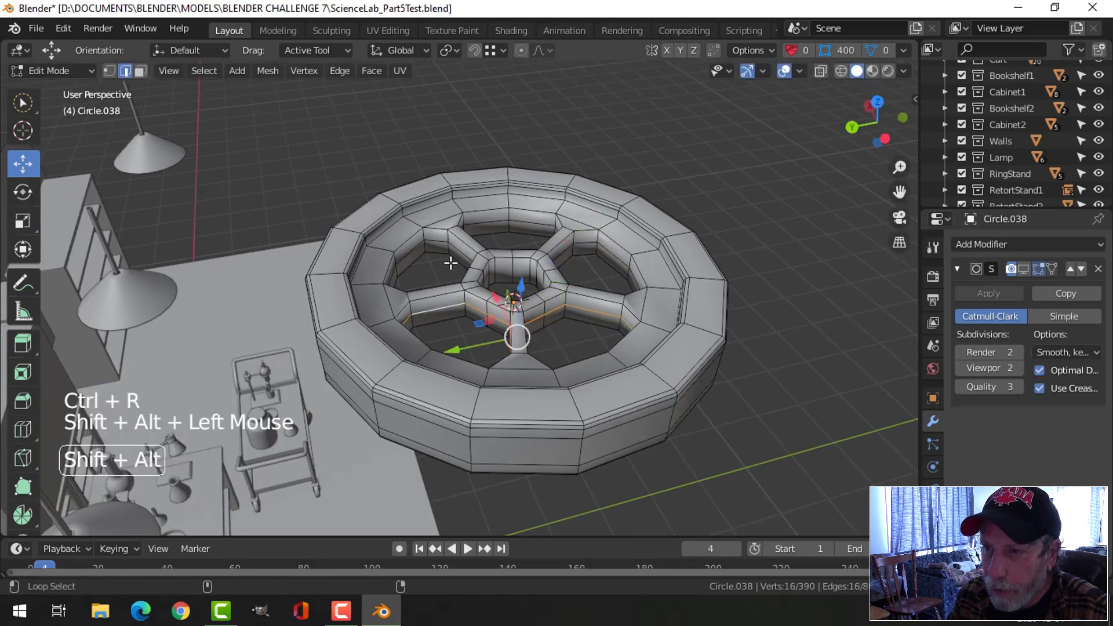
alt+shift+click(482, 223)
alt+shift+click(604, 252)
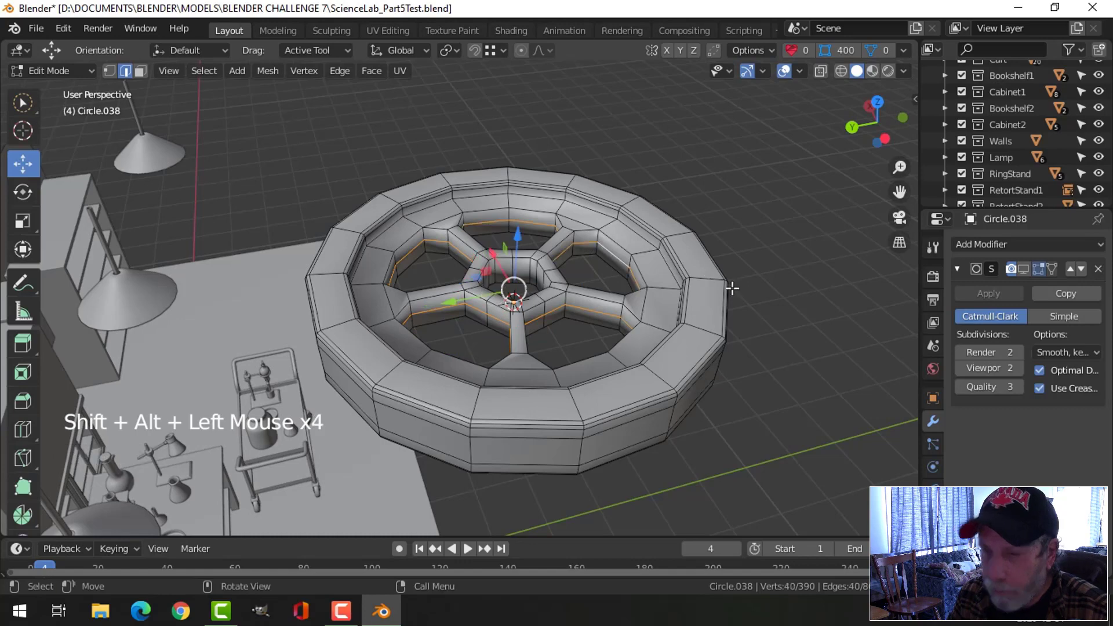
key(ctrl+b)
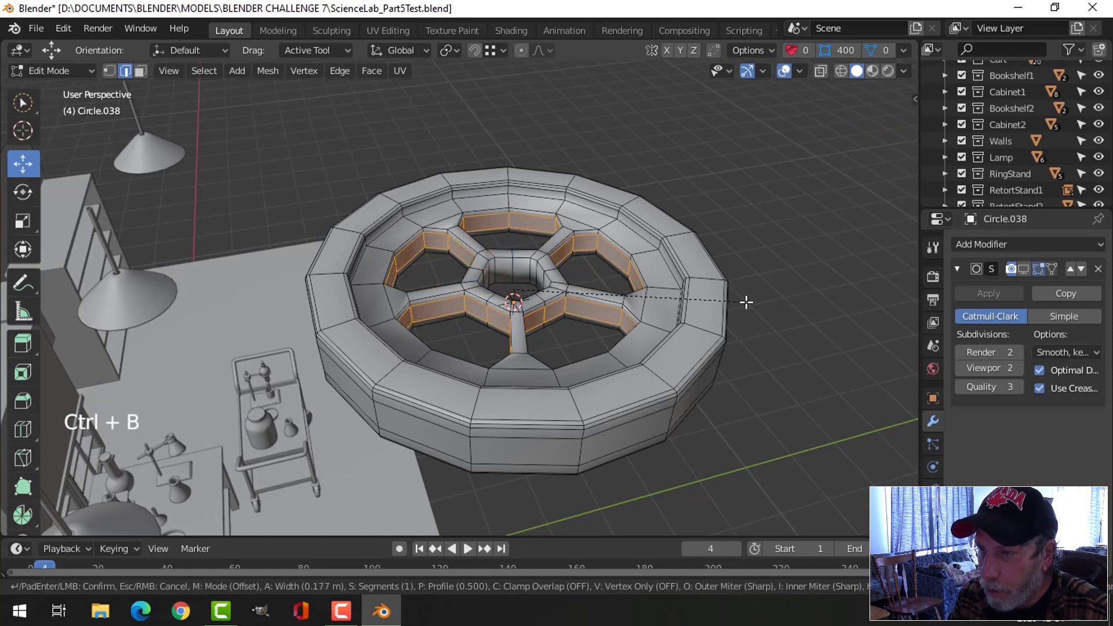
click(747, 302)
middle_drag(747, 303, 810, 257)
- Show the subdivision result in the viewport again to check the smoothed wheel
key(alt+a)
key(Tab)
click(1022, 269)
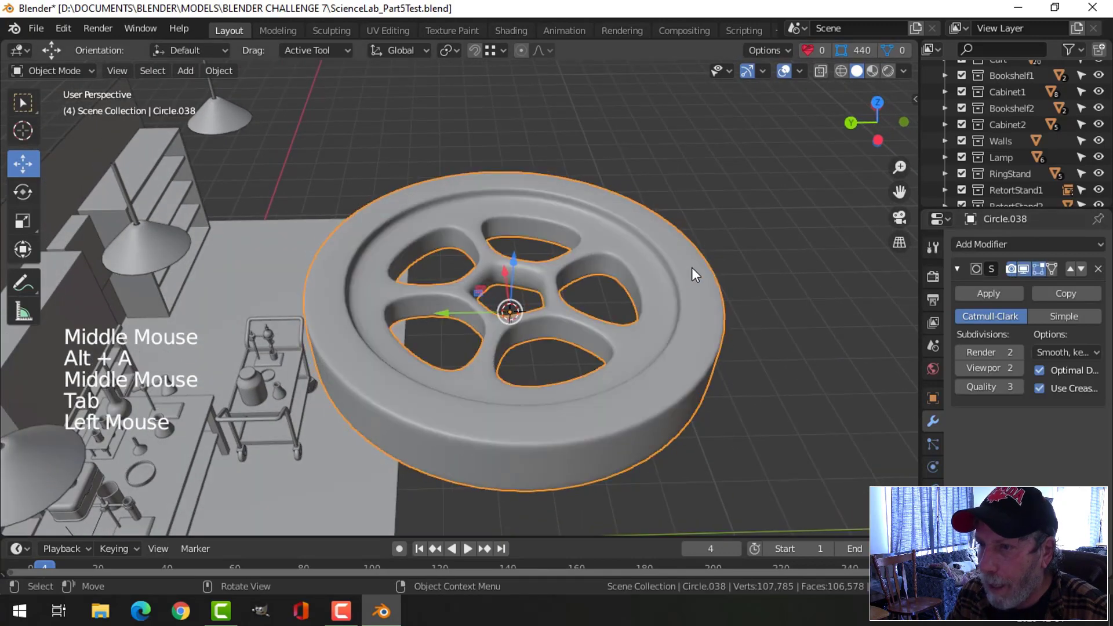
middle_drag(691, 266, 628, 267)
scroll(556, 311, up, 2)
- Add a centred loop cut around the hub and bevel it
key(Tab)
middle_drag(557, 310, 562, 280)
key(alt+a)
key(ctrl+r)
click(500, 295)
right_click(501, 294)
key(ctrl+b)
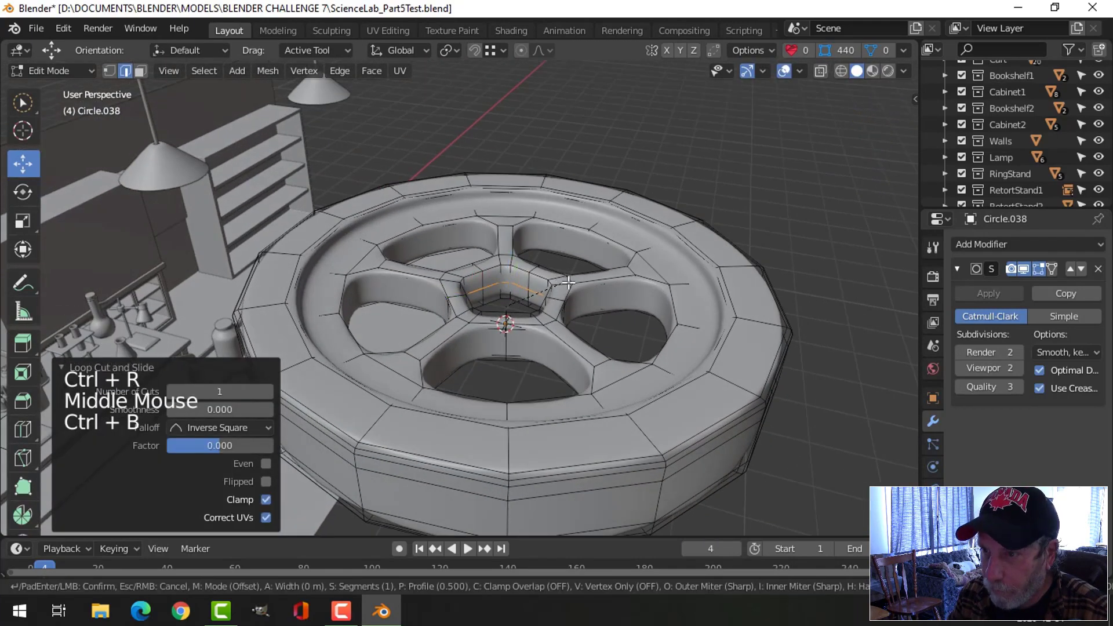
click(583, 300)
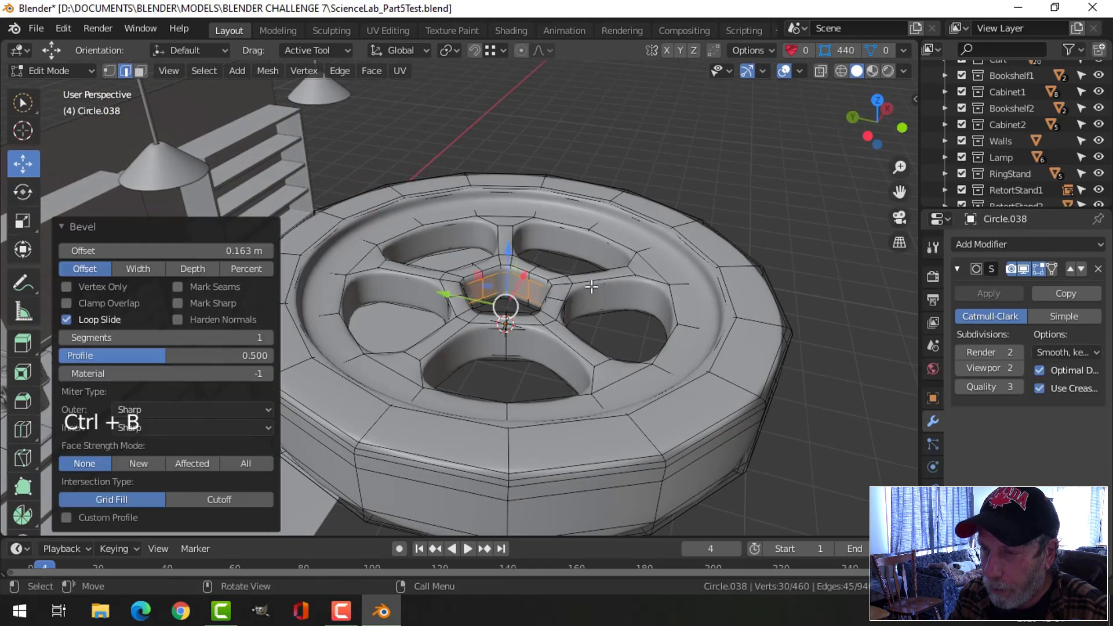
- Return to Object Mode and deselect the wheel
key(Tab)
middle_drag(584, 299, 637, 303)
scroll(638, 302, down, 2)
key(alt+a)
scroll(672, 328, down, 2)
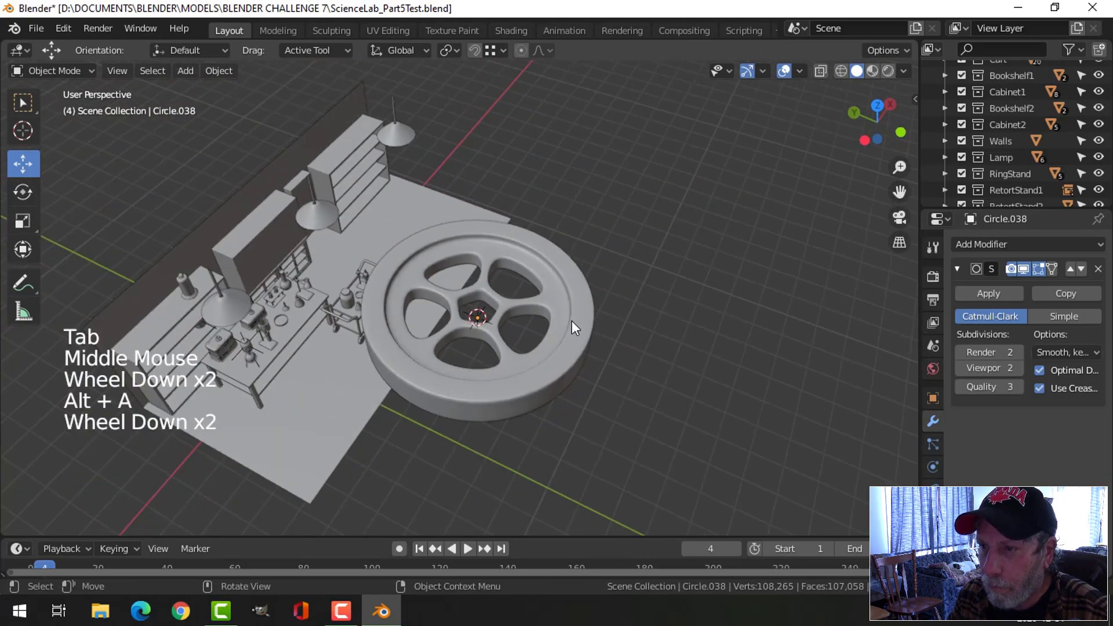
- Add a 64-vertex mesh circle and scale it to 3.440 around the gear's base
middle_drag(572, 323, 570, 280)
scroll(574, 291, up, 1)
click(577, 273)
key(shift+a)
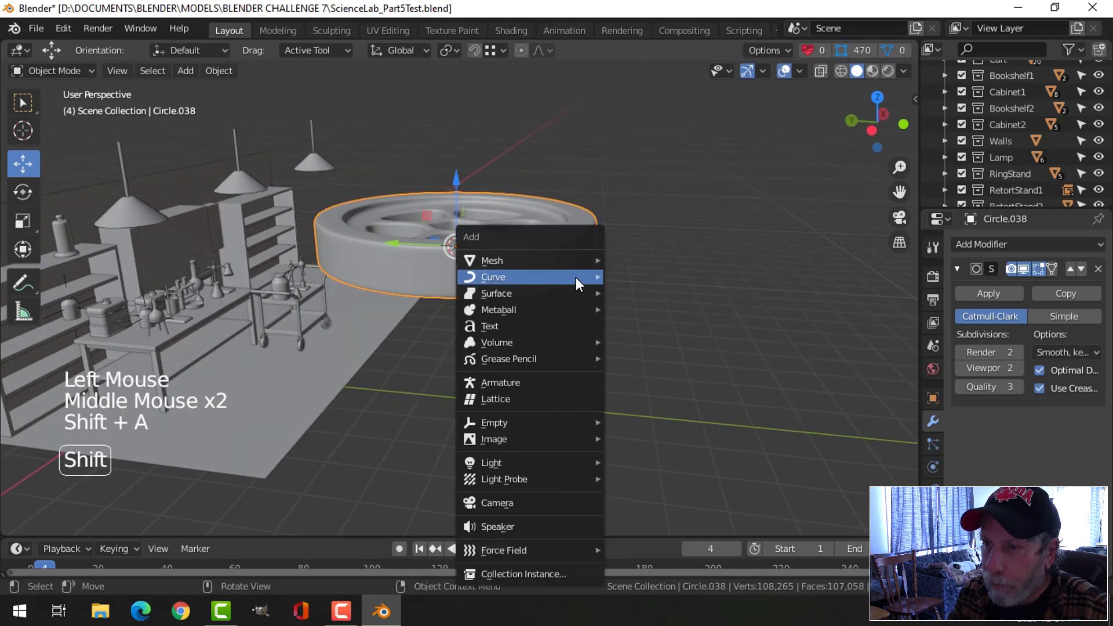
mouse_move(559, 262)
click(643, 291)
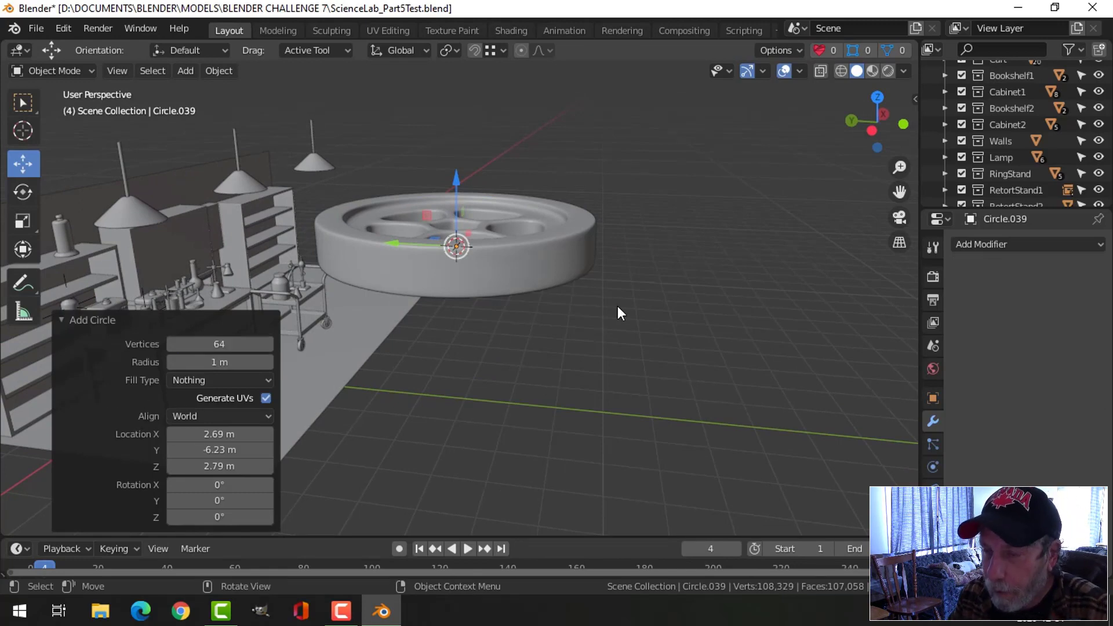
key(s)
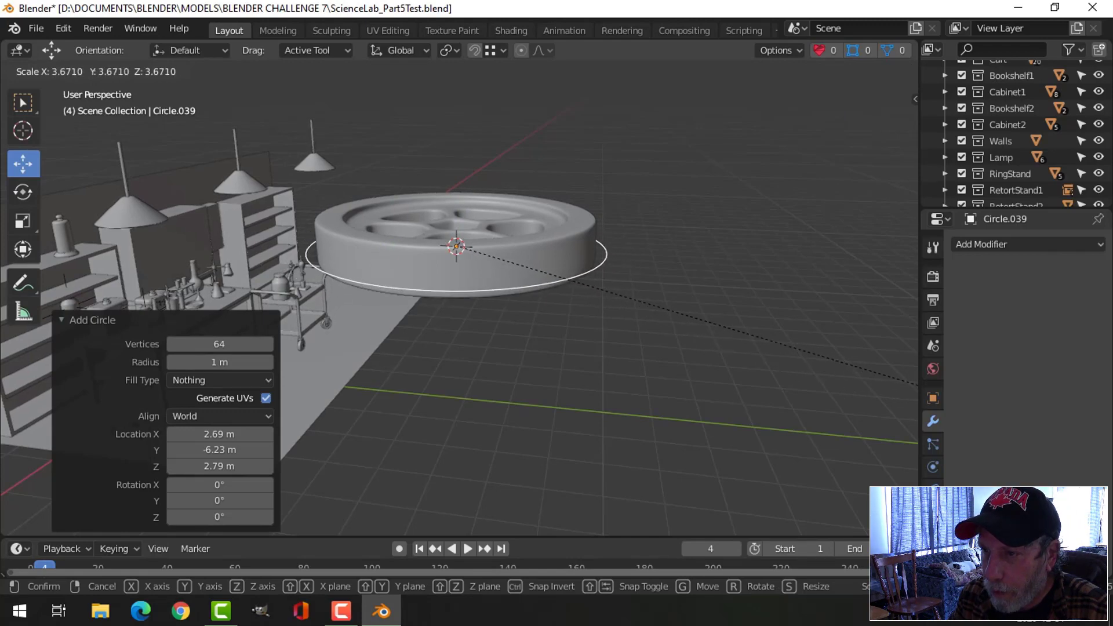
click(105, 423)
middle_drag(306, 408, 516, 392)
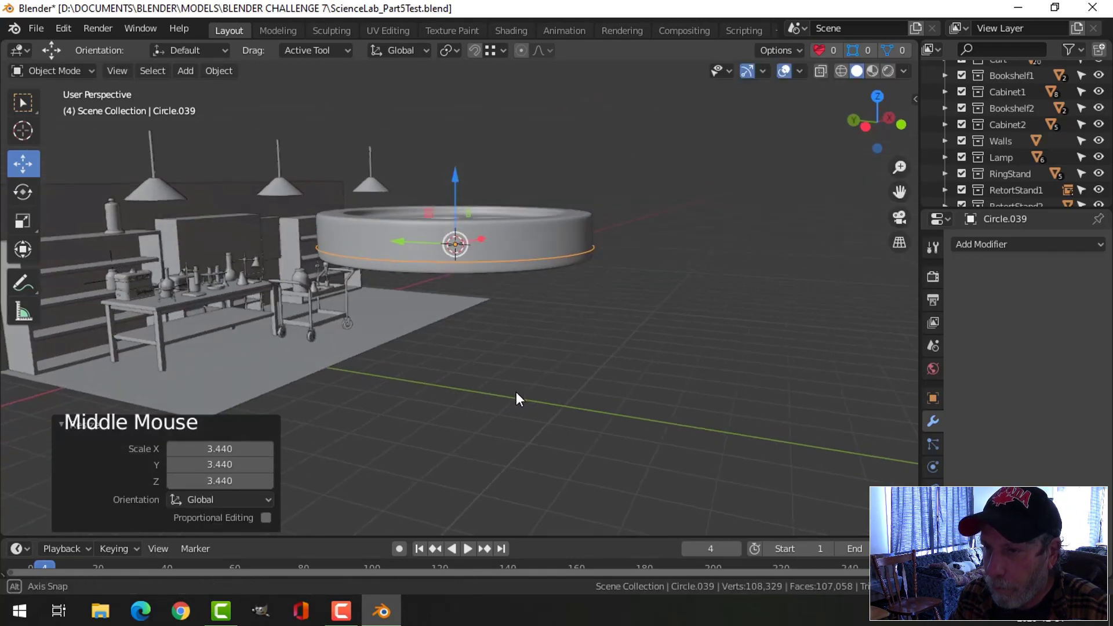
- Extrude the circle upward into a band, then extrude its top edge inward at scale 0.863
key(Tab)
shift+middle_drag(521, 331, 522, 350)
key(1)
key(e)
right_click(469, 232)
mouse_move(470, 233)
mouse_down()
mouse_move(457, 202)
mouse_move(454, 225)
mouse_up()
key(a)
click(455, 217)
middle_drag(454, 224, 581, 331)
key(e)
key(s)
click(605, 381)
- Select the band's side face loop and inset each face individually by 0.01818 m
key(alt+a)
key(3)
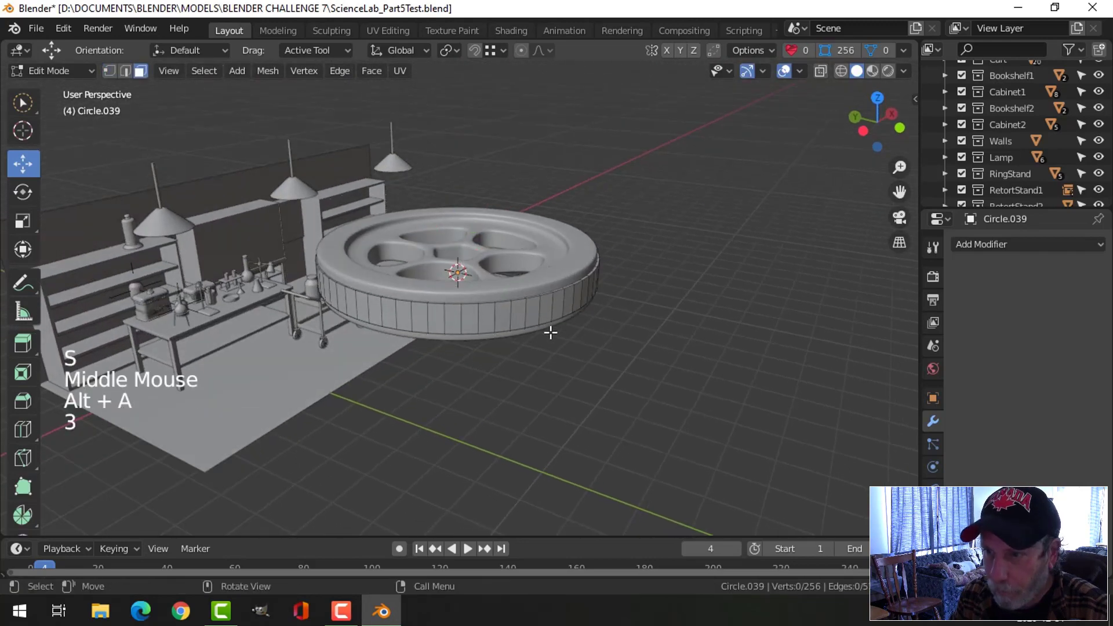
alt+shift+click(492, 318)
shift+middle_drag(570, 323, 556, 319)
key(i)
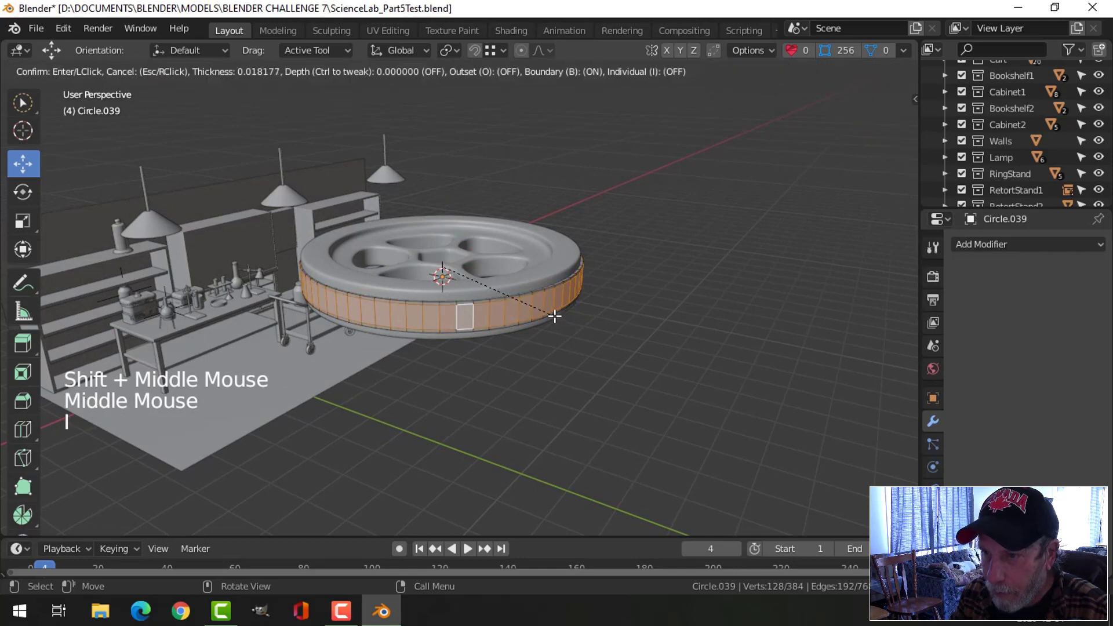
key(i)
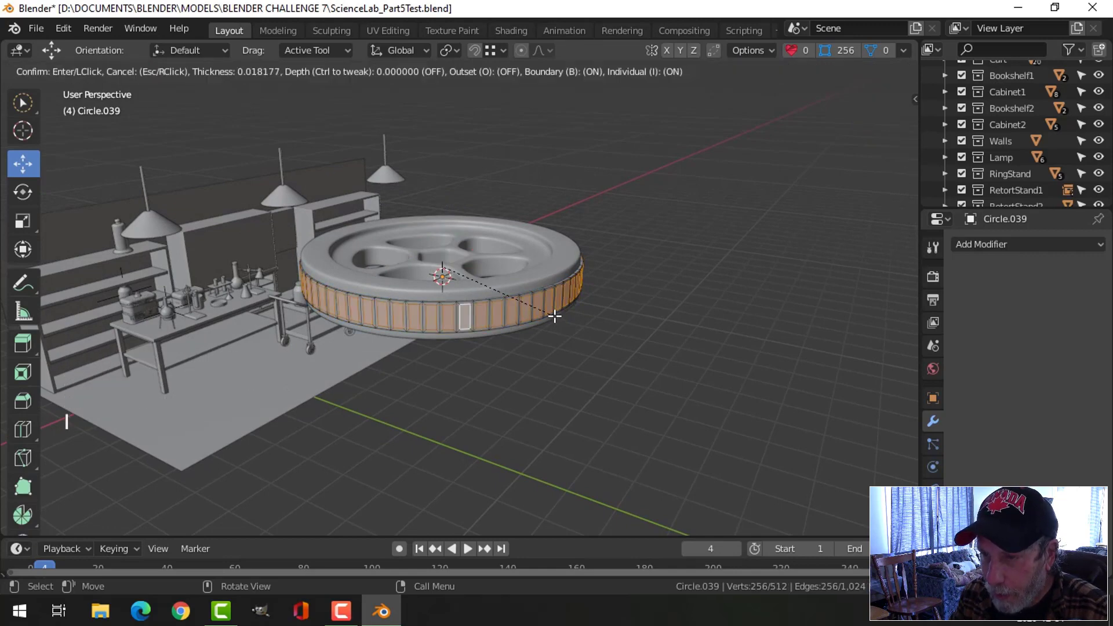
click(554, 315)
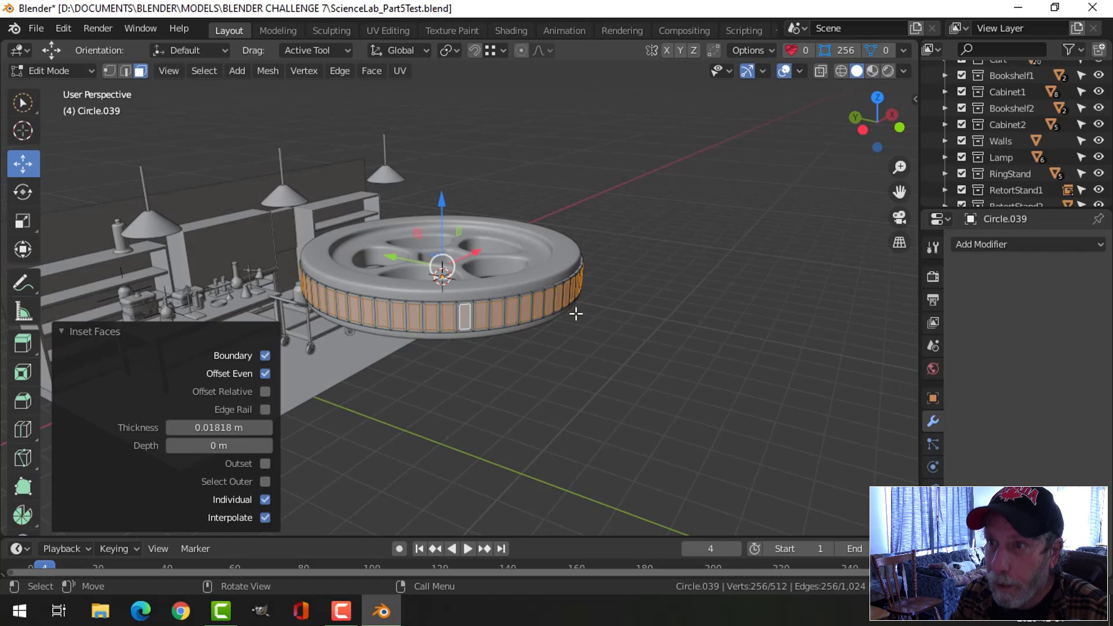
- Extrude the inset faces along their normals by -0.106 m to form teeth
key(e)
key(alt+s)
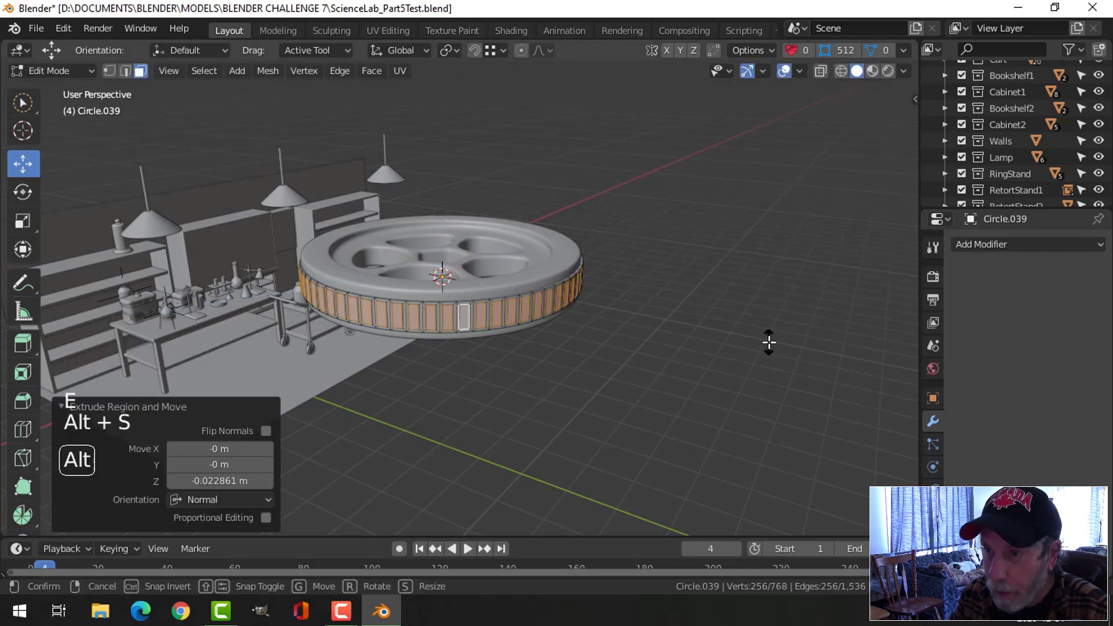
key(shift)
click(760, 321)
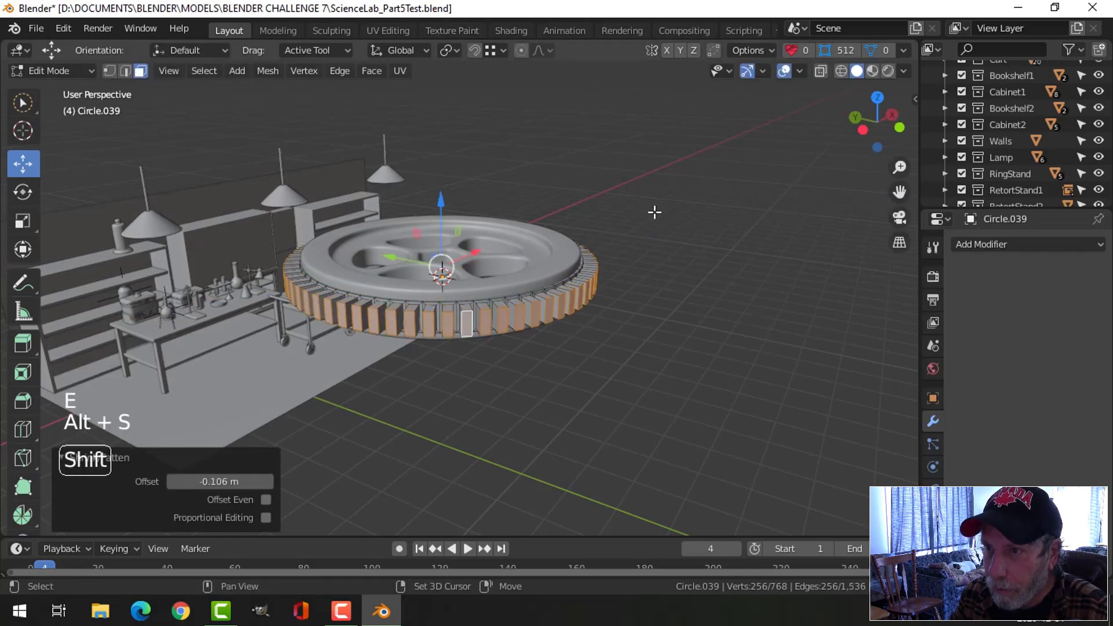
- Set the pivot to Individual Origins, shrink each tooth narrower, and return to Object Mode
click(461, 51)
click(496, 109)
mouse_move(748, 302)
middle_down()
mouse_move(757, 306)
mouse_move(747, 323)
middle_up()
scroll(748, 323, up, 2)
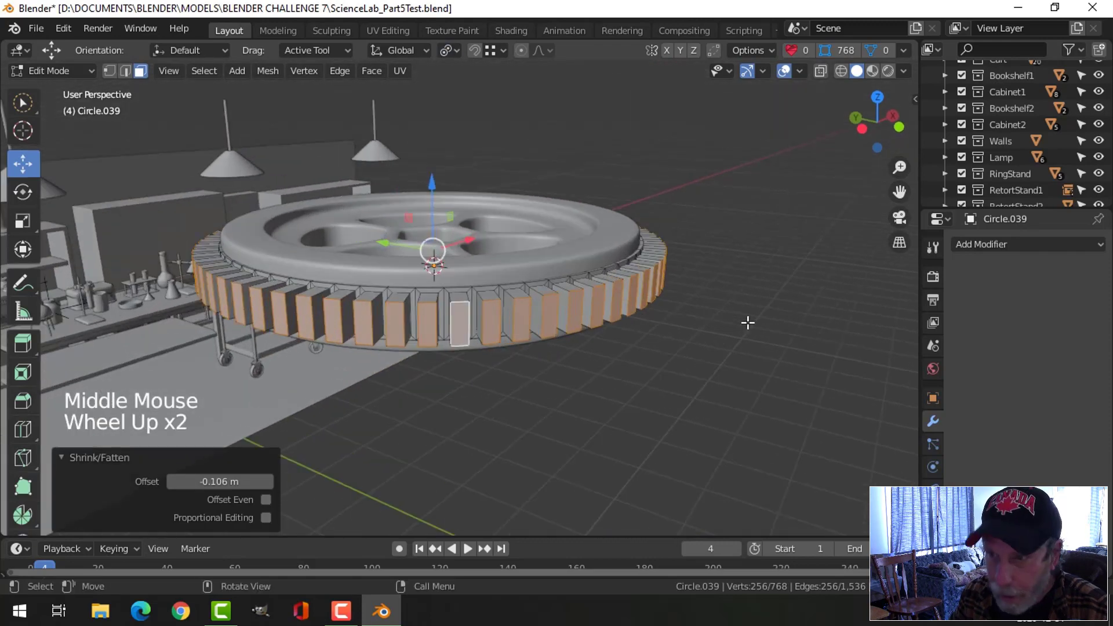
key(s)
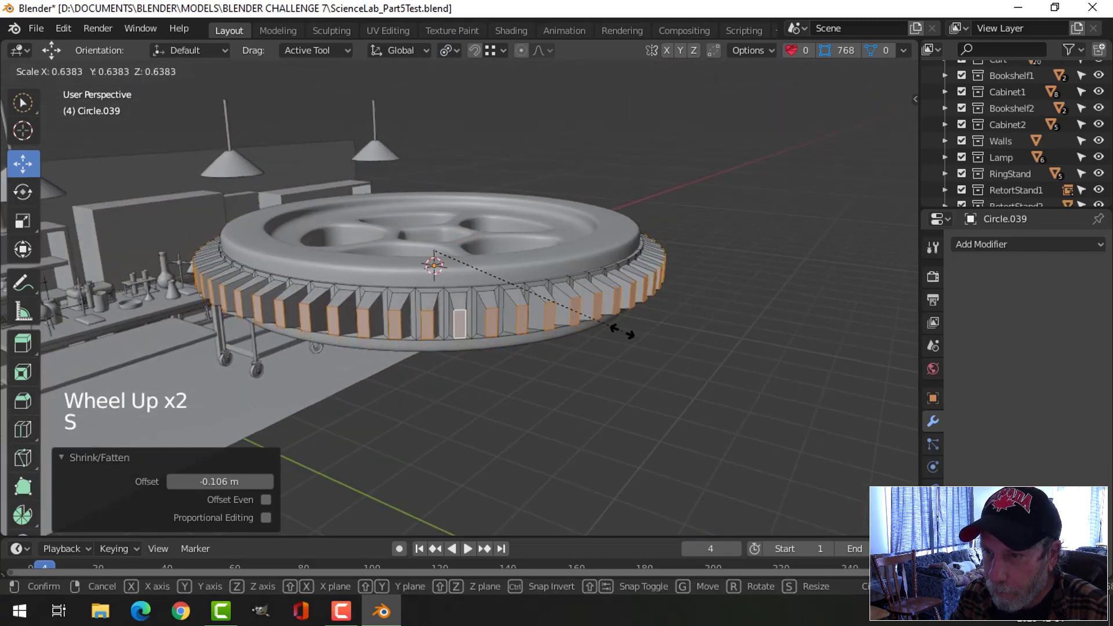
click(606, 330)
middle_drag(606, 331, 606, 365)
key(Tab)
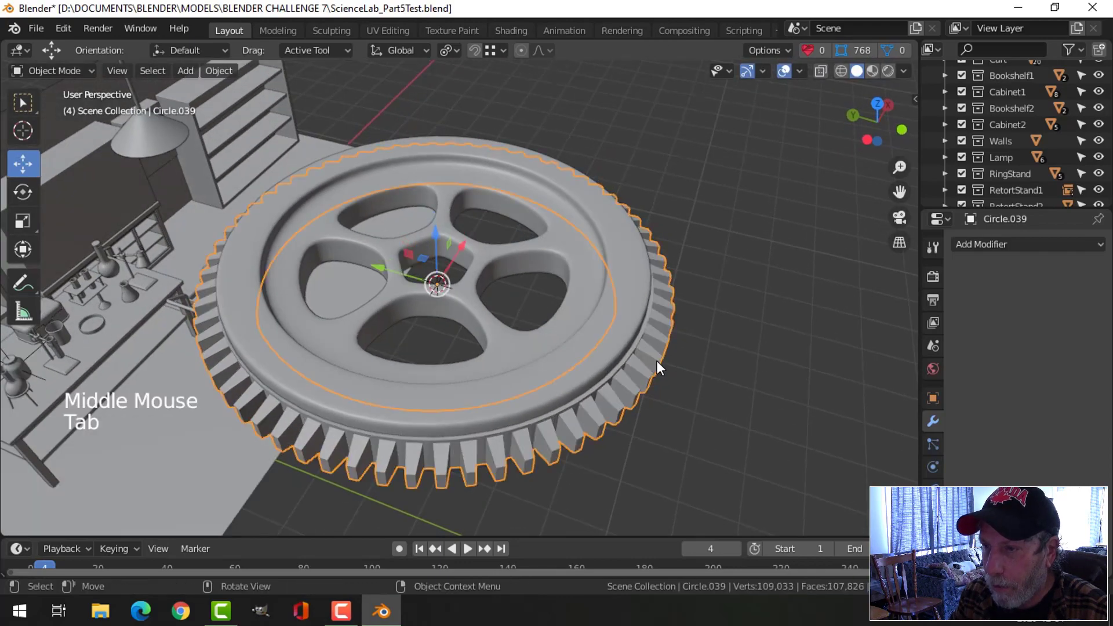
- Add a Bevel modifier with 2 segments to the tooth ring, then orbit to inspect it
scroll(656, 360, down, 2)
key(alt+a)
click(579, 347)
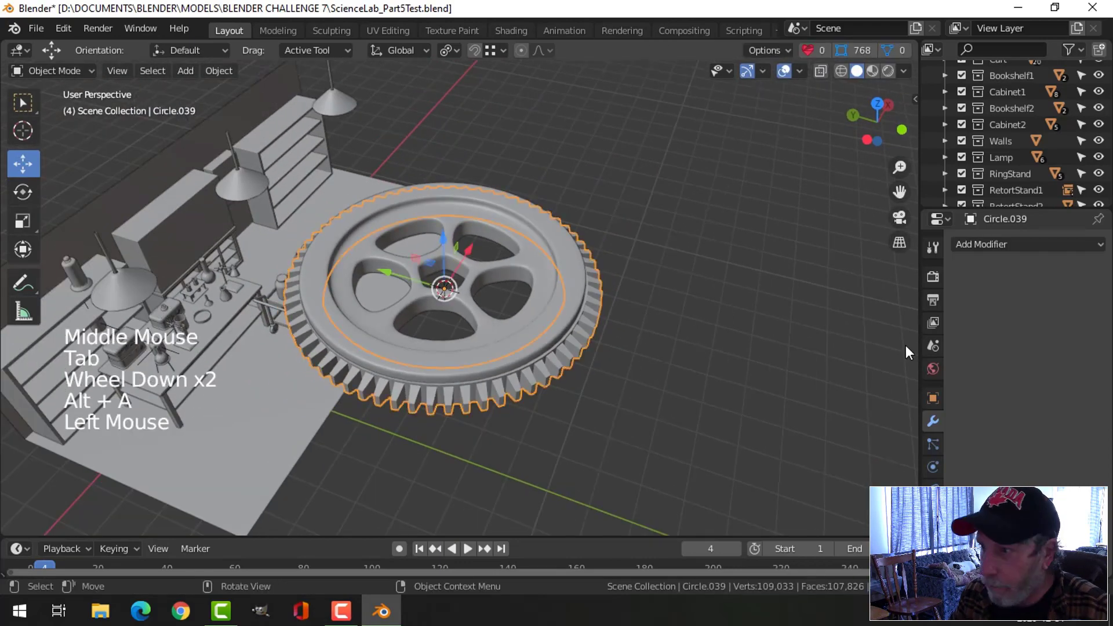
click(986, 241)
click(827, 299)
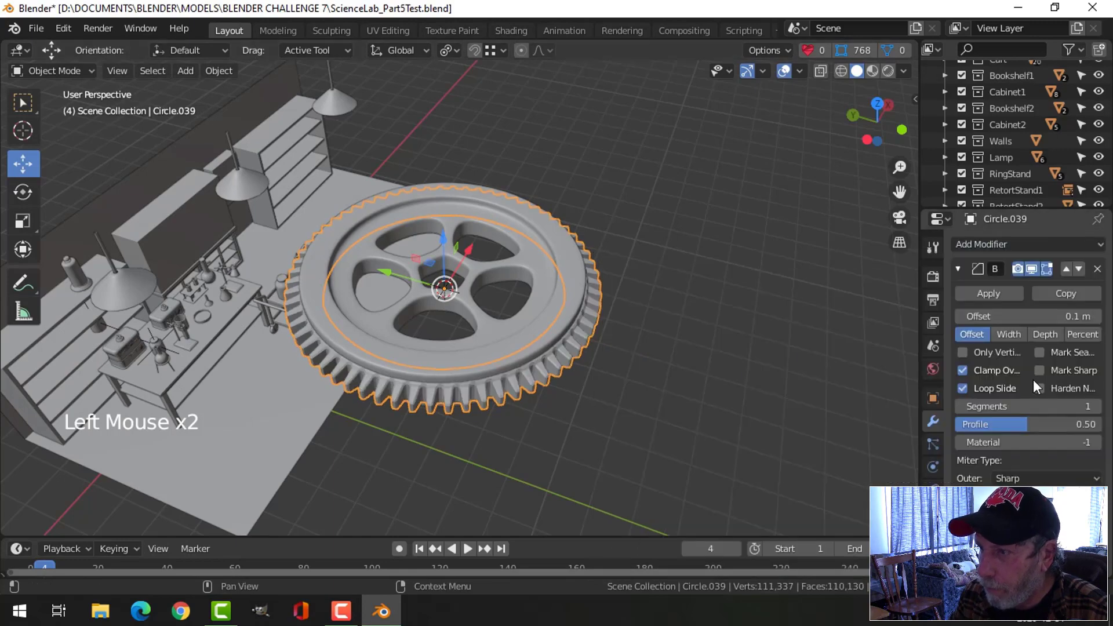
click(1095, 406)
scroll(754, 364, up, 2)
key(alt+a)
middle_drag(743, 370, 581, 322)
scroll(666, 366, down, 3)
scroll(509, 286, up, 2)
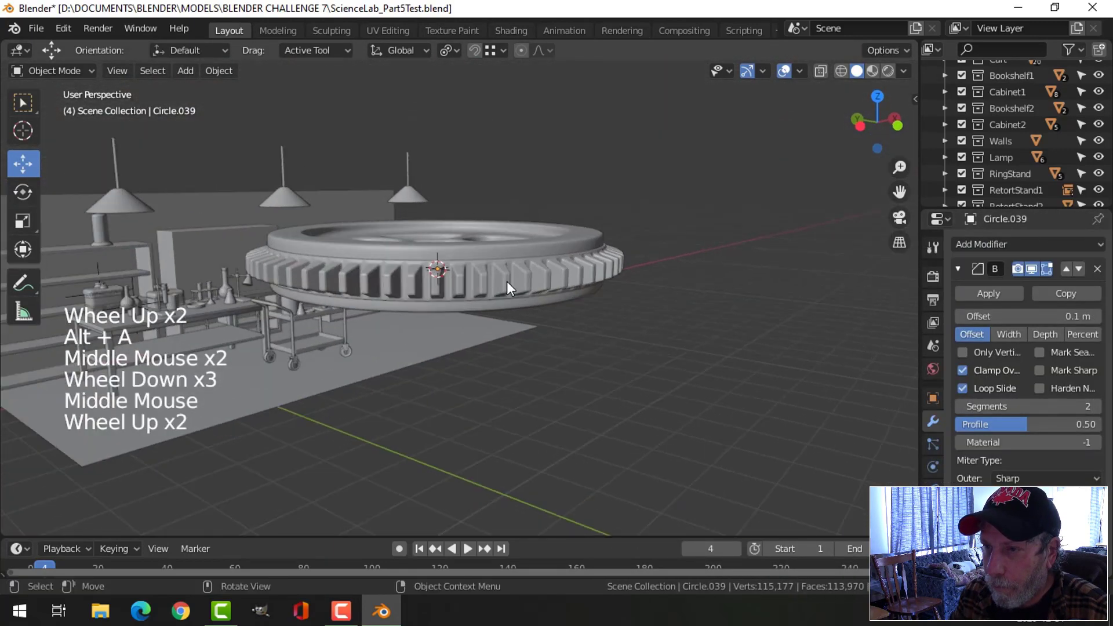
- In Edit Mode, scale the whole ring to 1.378 along Z and move it up
click(553, 284)
key(Tab)
key(a)
scroll(602, 290, up, 2)
key(s)
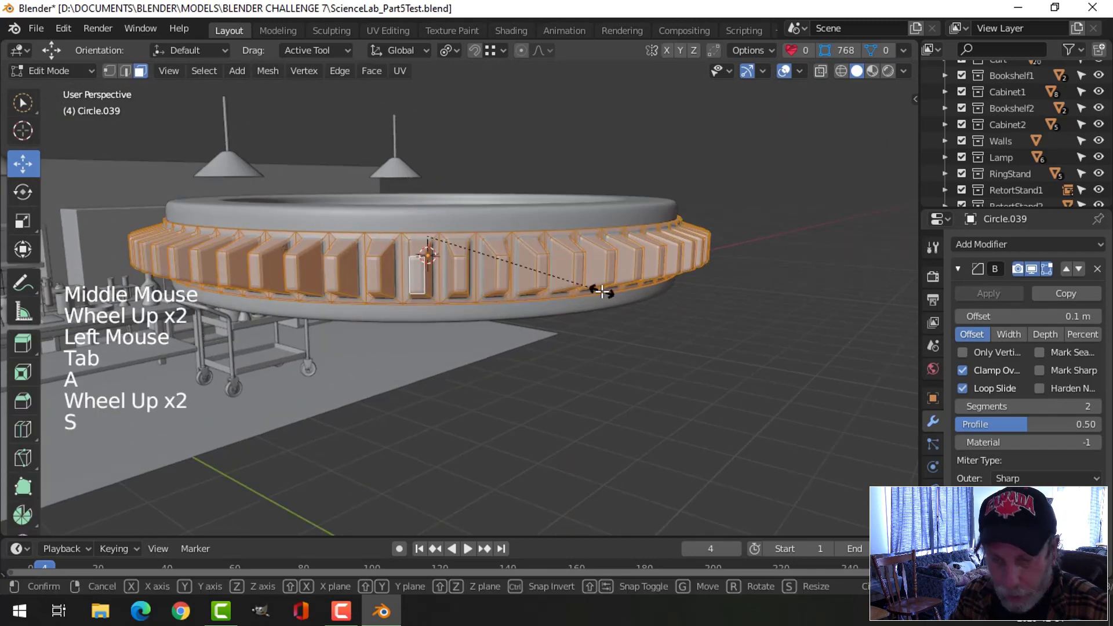
key(z)
click(654, 348)
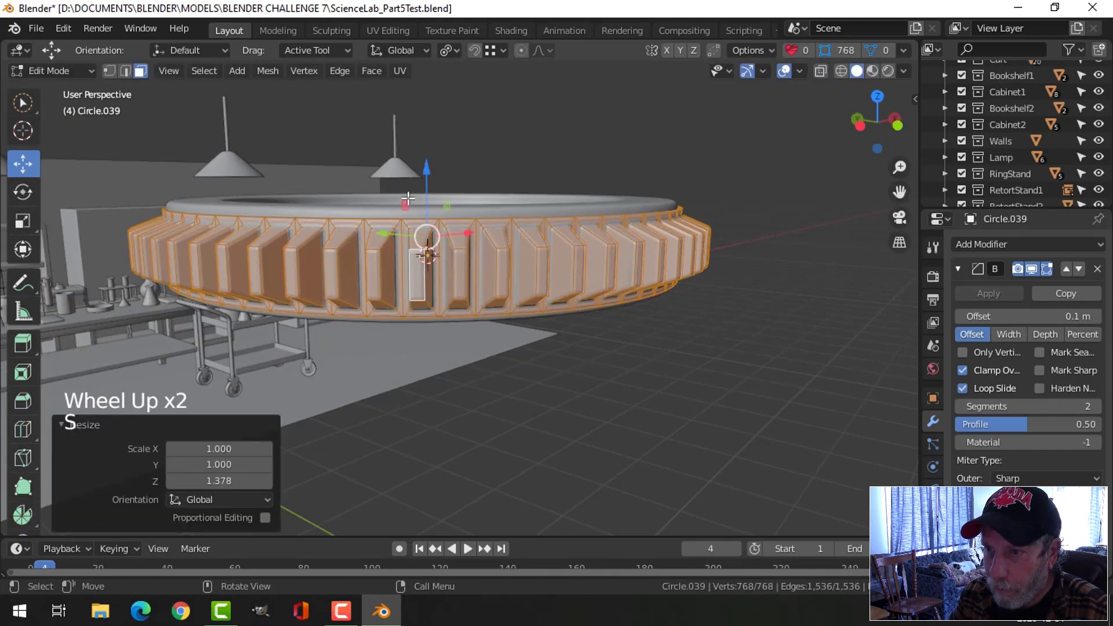
drag(422, 190, 507, 184)
key(alt+a)
middle_drag(507, 184, 530, 248)
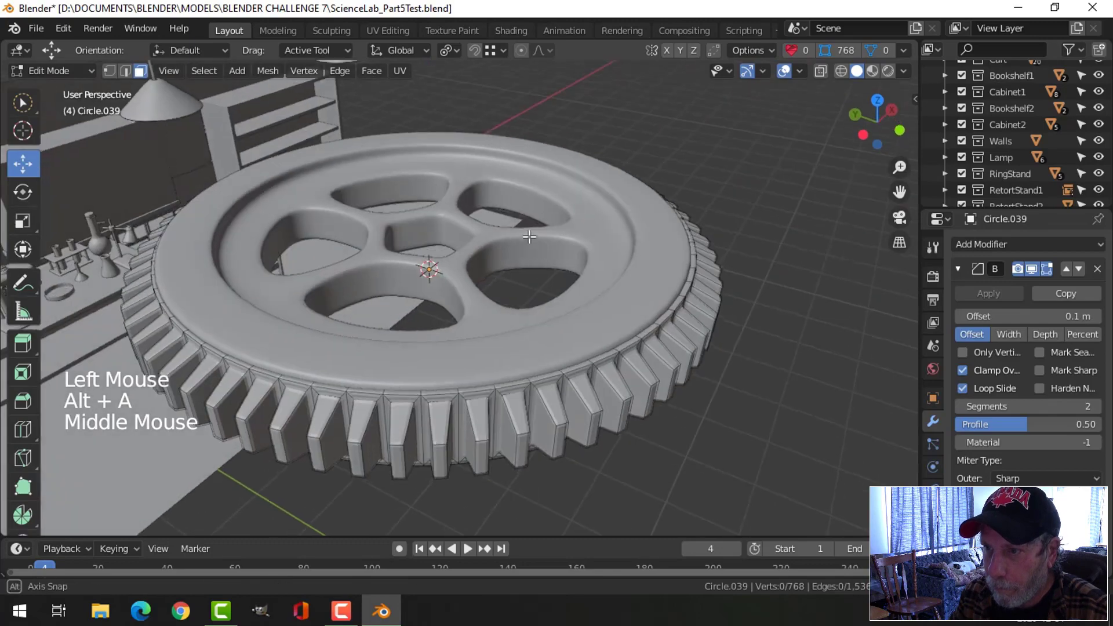
key(Tab)
- Select the gear and orbit around it to inspect the model
key(alt+a)
scroll(615, 258, down, 3)
middle_drag(602, 266, 606, 313)
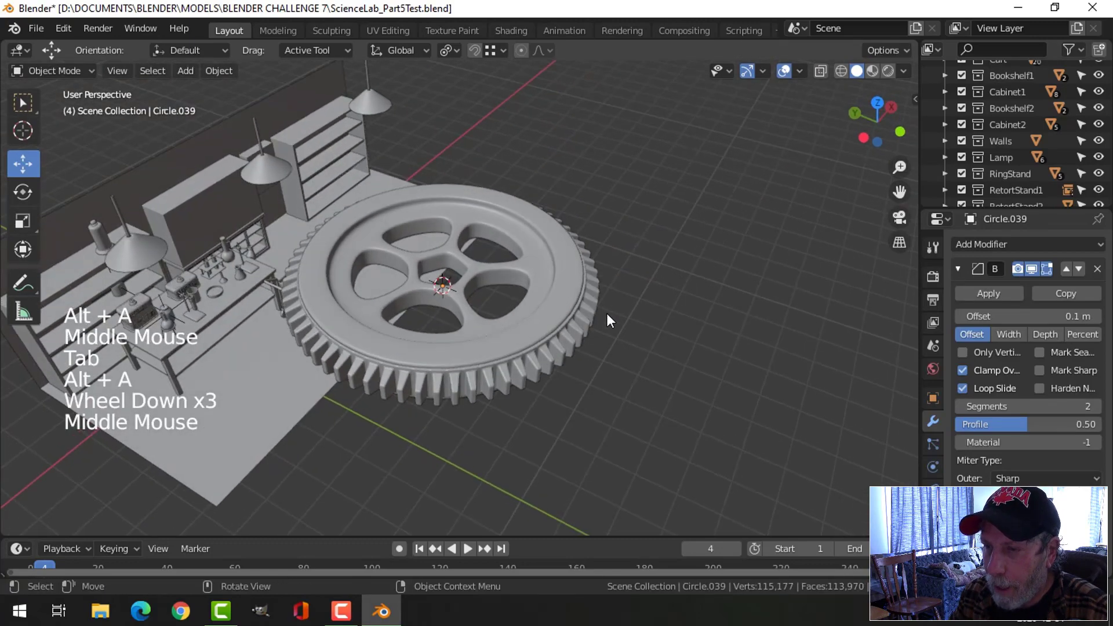
scroll(607, 313, up, 2)
scroll(606, 313, down, 1)
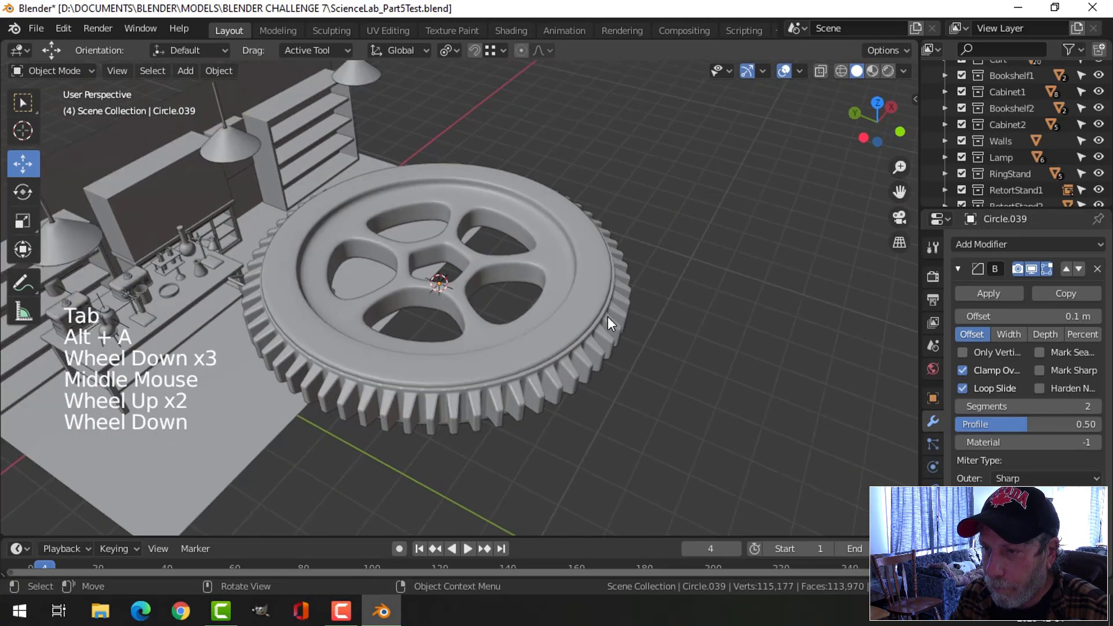
click(607, 370)
key(shift)
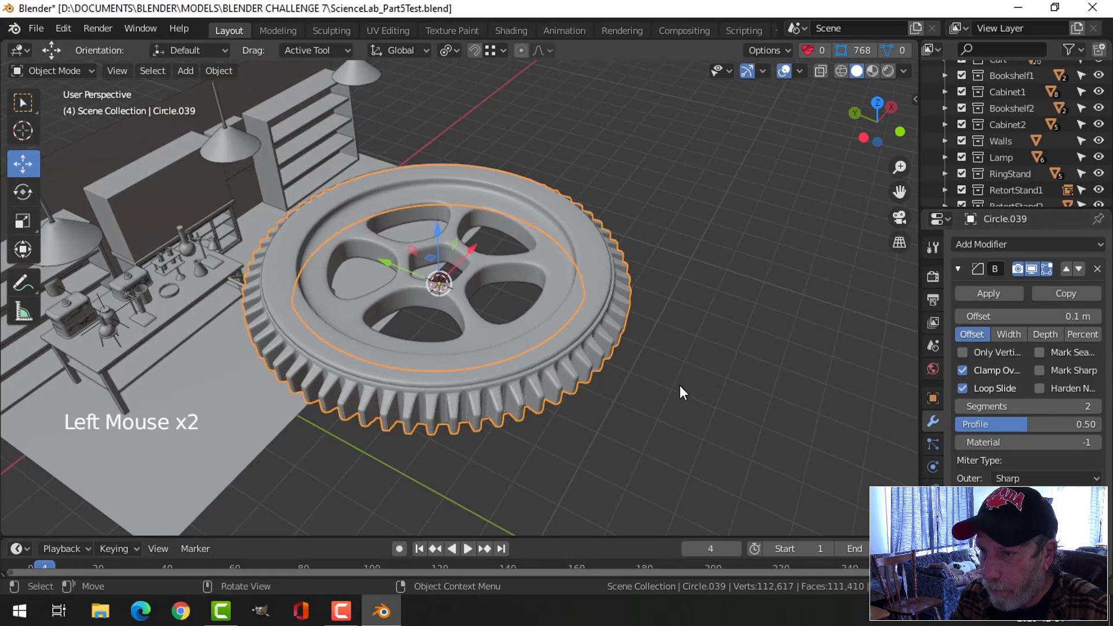
scroll(679, 385, up, 1)
middle_drag(679, 385, 624, 360)
key(alt+a)
- Select the tooth ring and gear wheel, isolate them in Local View, and scale to 0.573
scroll(625, 360, down, 3)
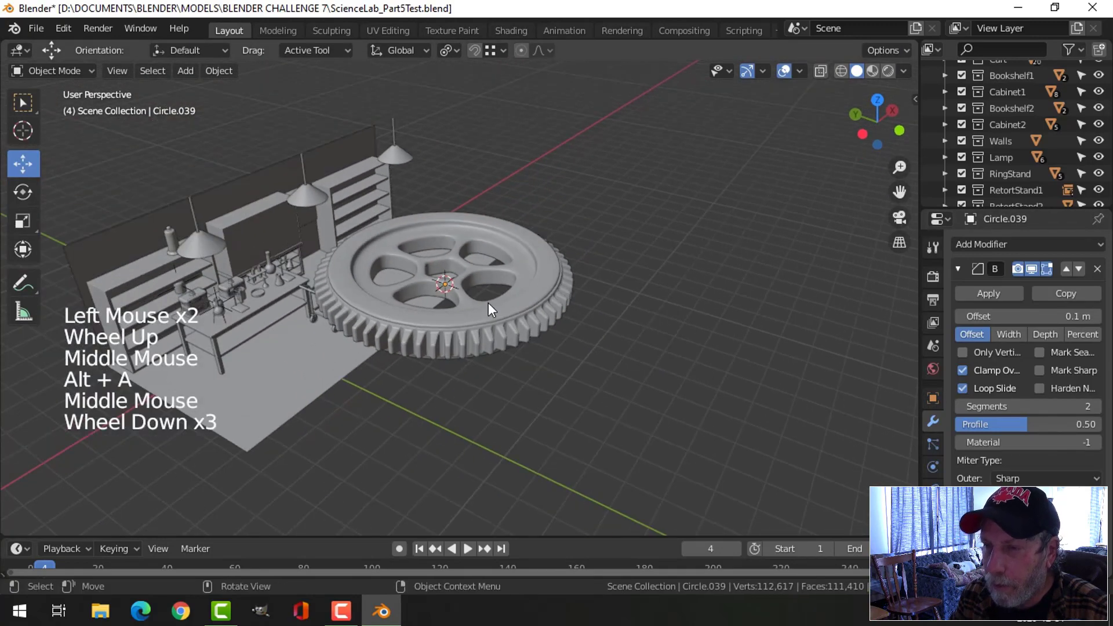
middle_drag(488, 302, 520, 315)
scroll(523, 356, down, 2)
scroll(502, 299, up, 2)
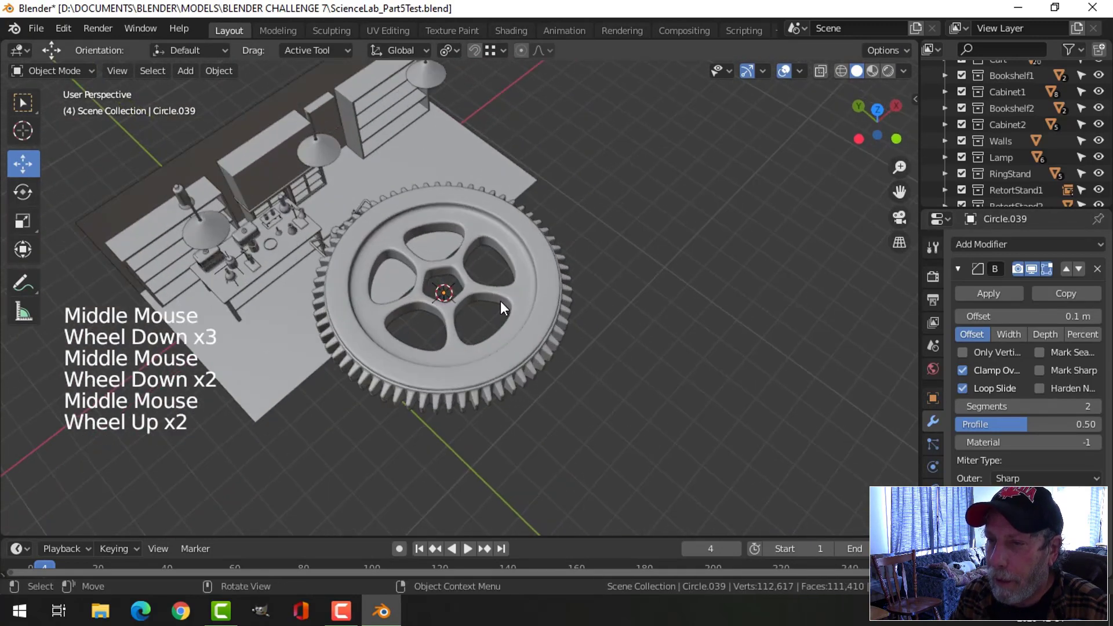
click(502, 299)
shift+click(558, 286)
middle_drag(568, 266, 652, 285)
key(KP_Divide)
scroll(564, 269, down, 2)
key(s)
click(562, 280)
middle_drag(561, 279, 569, 296)
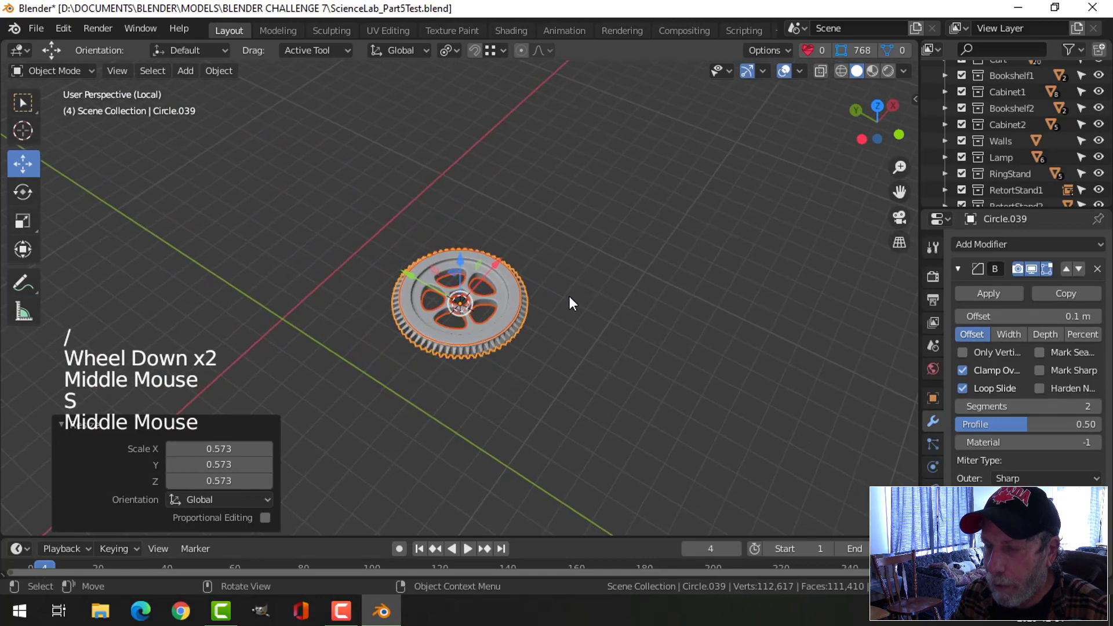
- Open the viewport shading options and orbit toward a top-down view of the gear
click(902, 71)
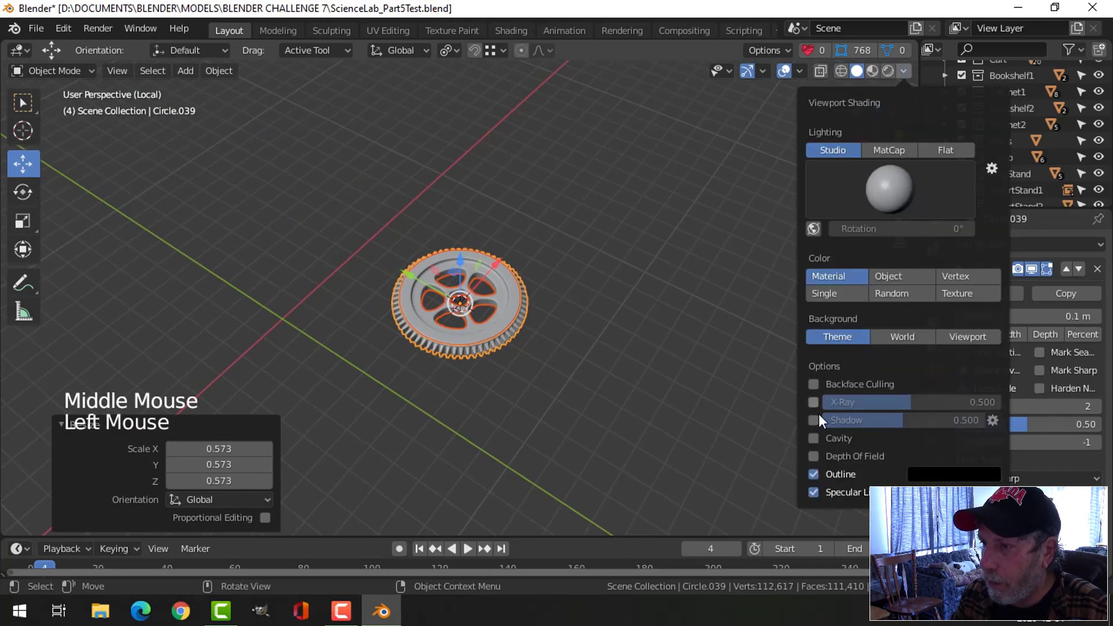
scroll(638, 348, up, 2)
key(alt+a)
mouse_move(596, 318)
middle_down()
mouse_move(571, 321)
mouse_move(619, 238)
mouse_move(613, 366)
mouse_move(641, 218)
mouse_move(641, 293)
mouse_move(640, 266)
mouse_move(616, 298)
middle_up()
scroll(604, 360, up, 5)
- Apply Shade Flat to the gear from the Object Context Menu, then view it from above
click(529, 328)
right_click(529, 325)
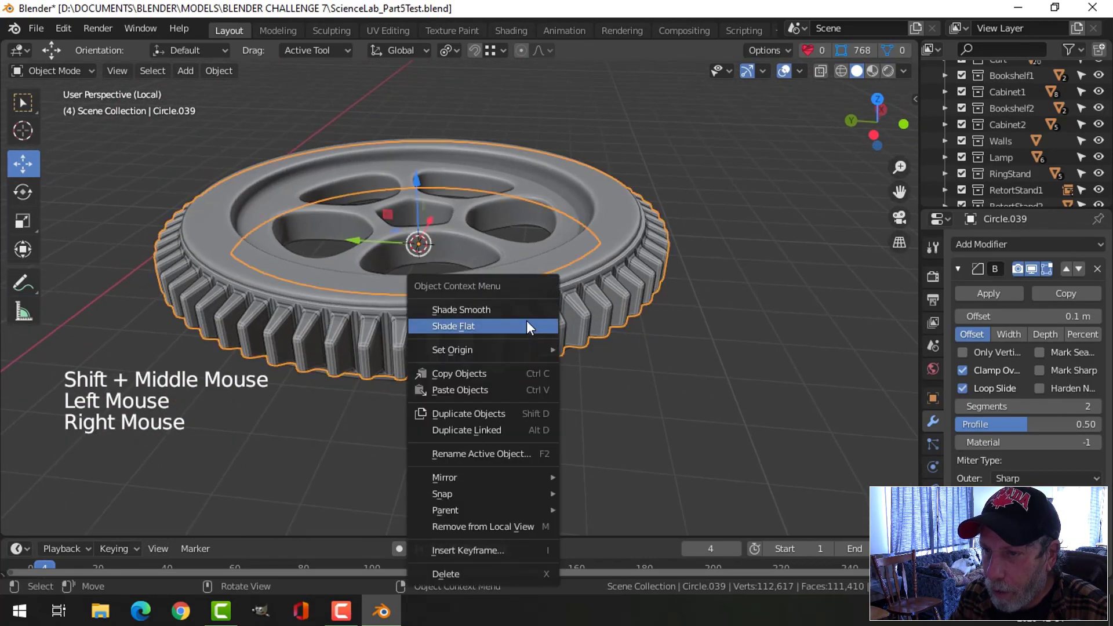
click(528, 324)
key(alt+a)
middle_drag(597, 304, 607, 346)
scroll(487, 269, down, 4)
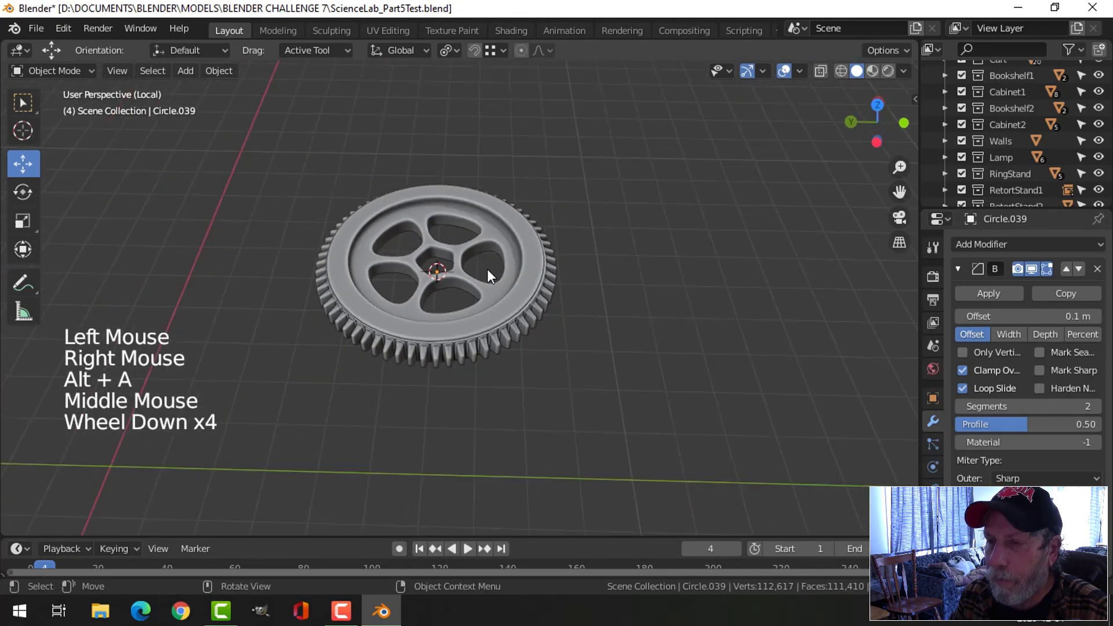
mouse_move(487, 269)
middle_down()
mouse_move(522, 378)
mouse_move(528, 315)
mouse_move(537, 327)
mouse_move(489, 203)
mouse_move(492, 155)
mouse_move(496, 297)
mouse_move(515, 360)
mouse_move(493, 322)
middle_up()
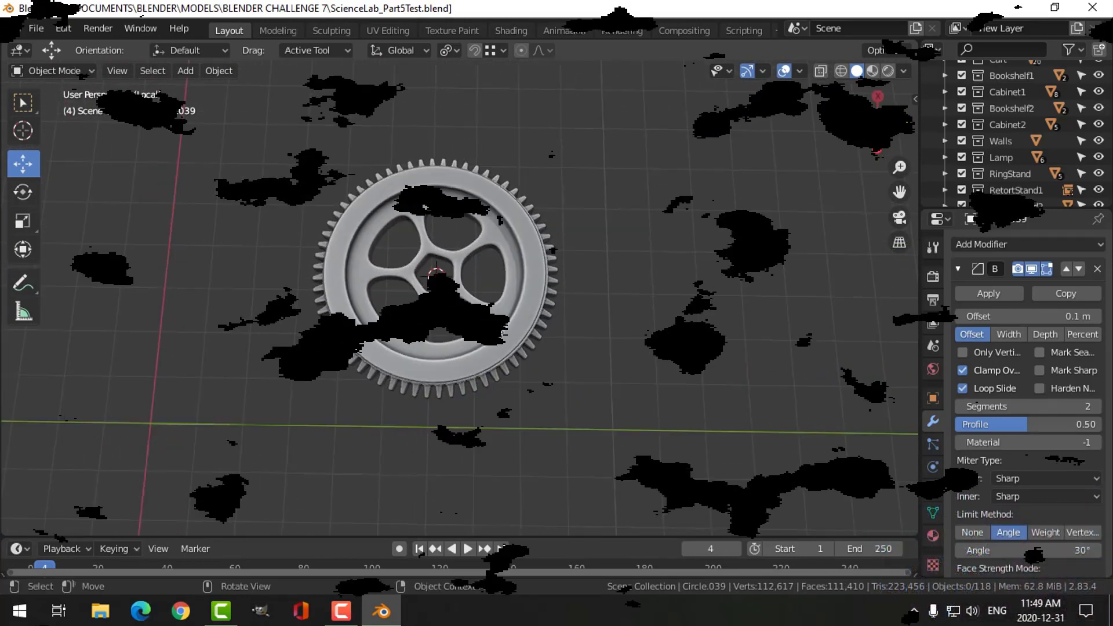